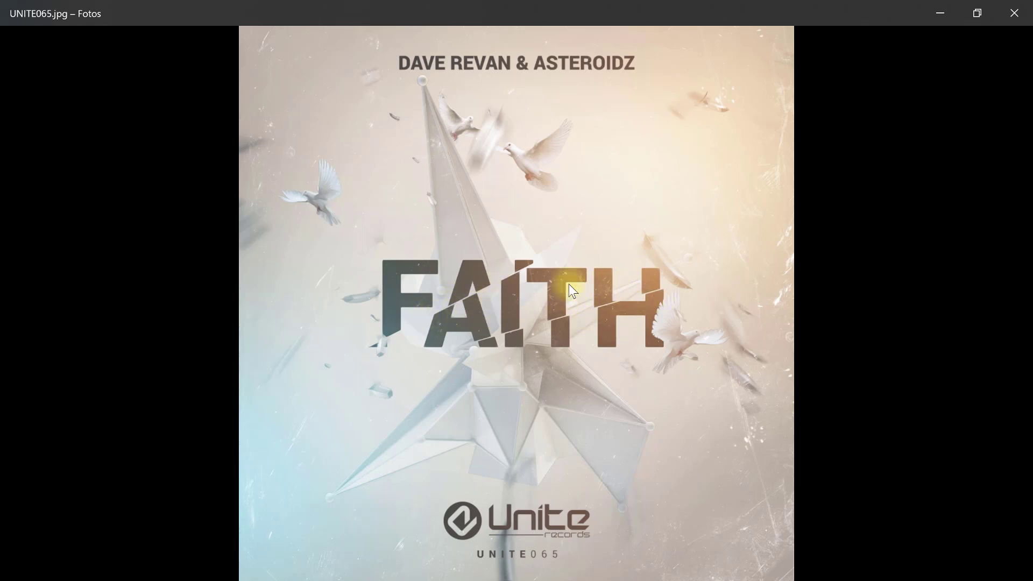
# Flip between the FAITH album cover and the SPLIT movie poster reference images.
pyautogui.press('Right')
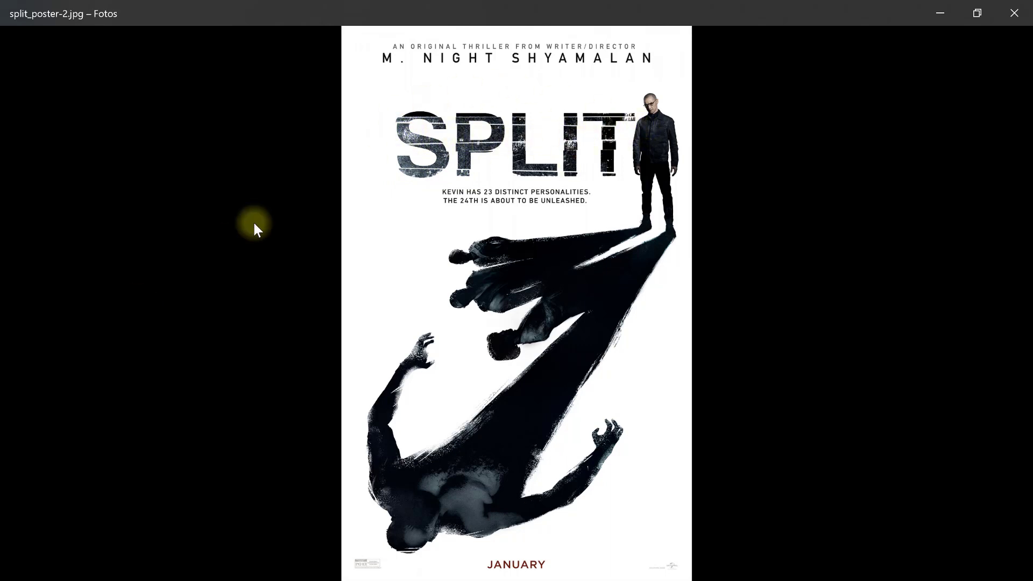
pyautogui.press('Right')
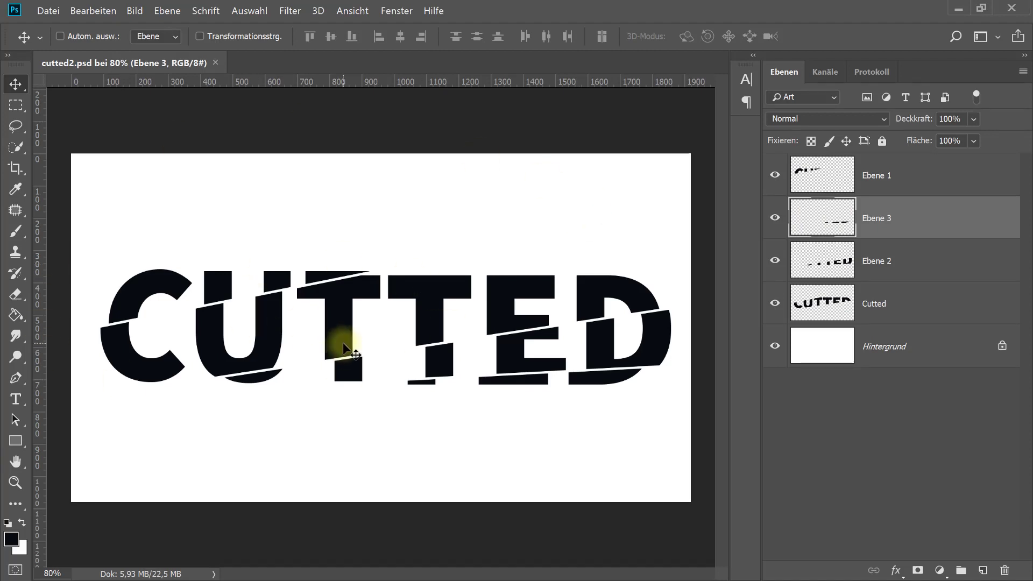
# Select every sliced CUTTED layer, from Cutted to Ebene 1, and delete them.
pyautogui.click(911, 307)
pyautogui.keyDown('shift'); pyautogui.click(918, 180); pyautogui.keyUp('shift')
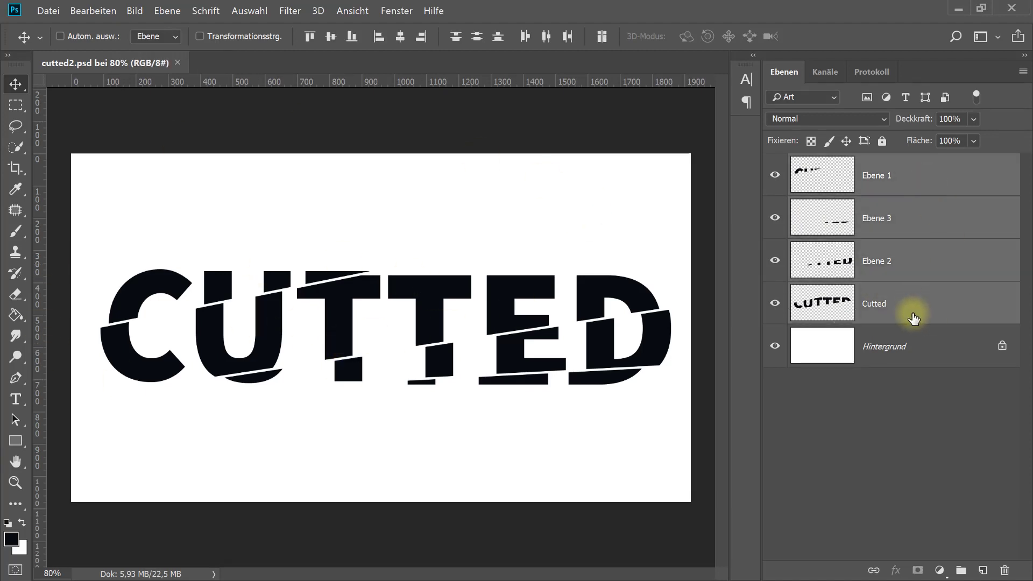
pyautogui.moveTo(914, 318); pyautogui.dragTo(1004, 570)
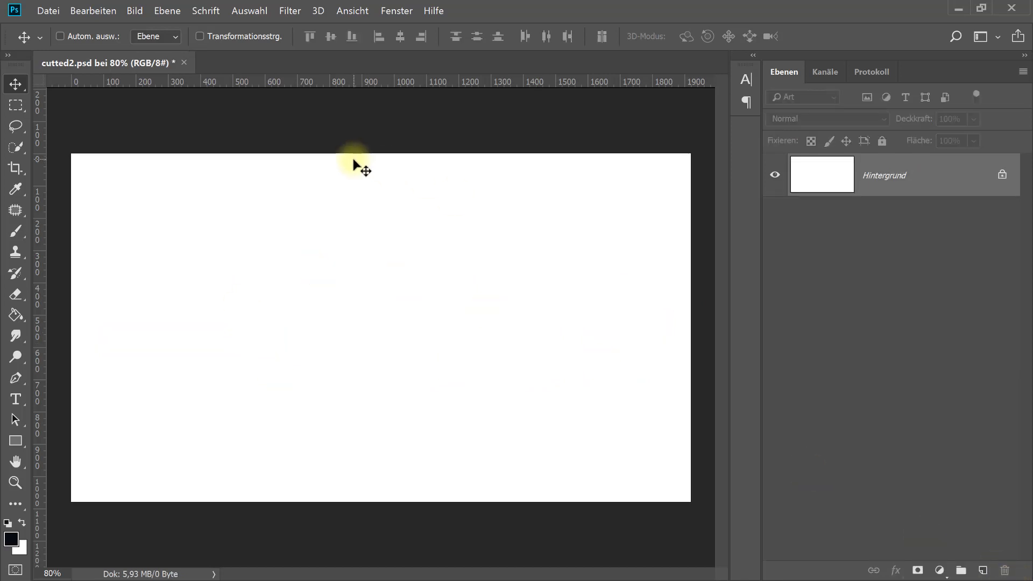
# Type the word CUTTED on the canvas and shift it left to fit.
pyautogui.click(17, 403)
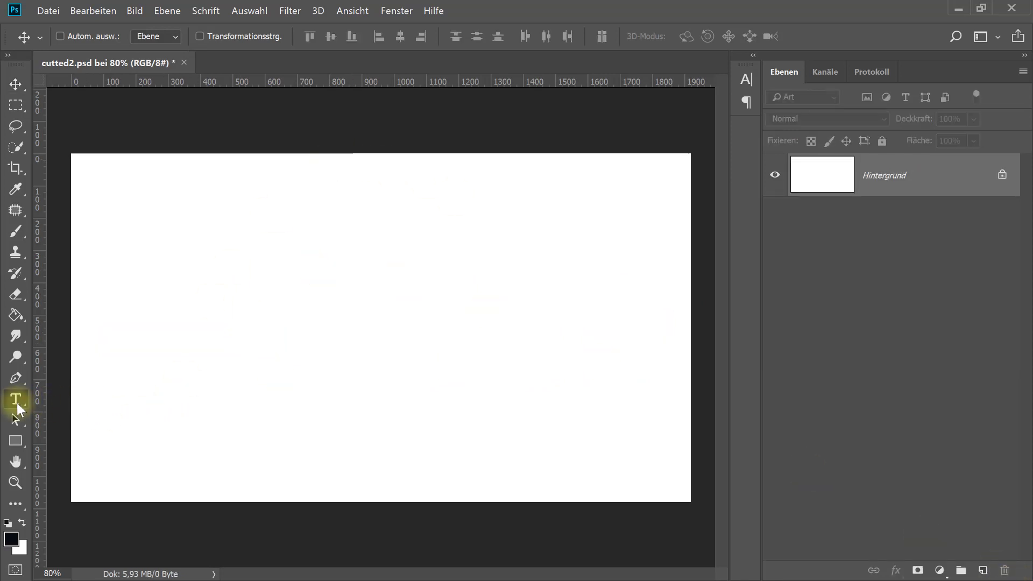
pyautogui.moveTo(17, 402); pyautogui.dragTo(51, 397)
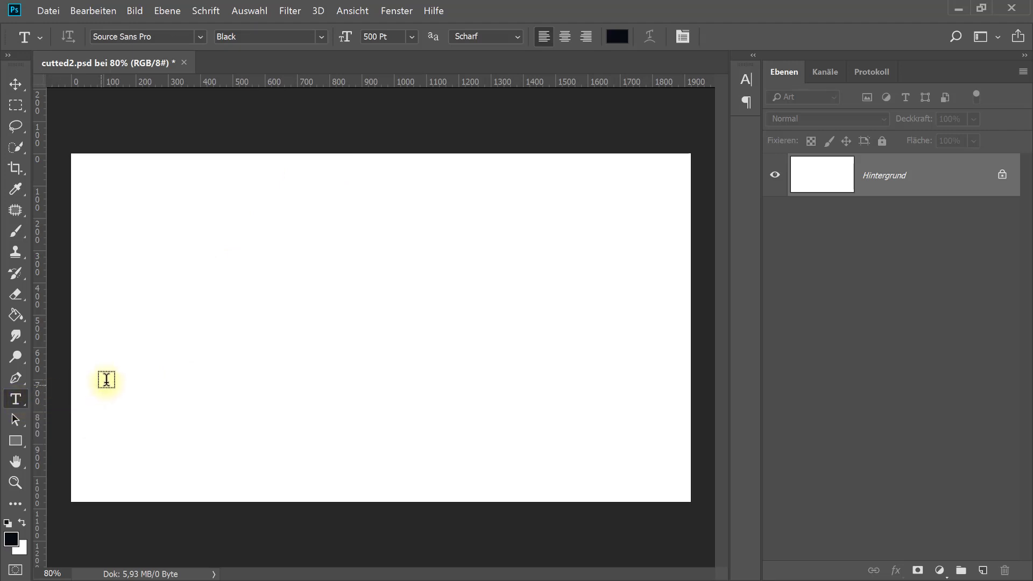
pyautogui.click(129, 328)
pyautogui.write('c')
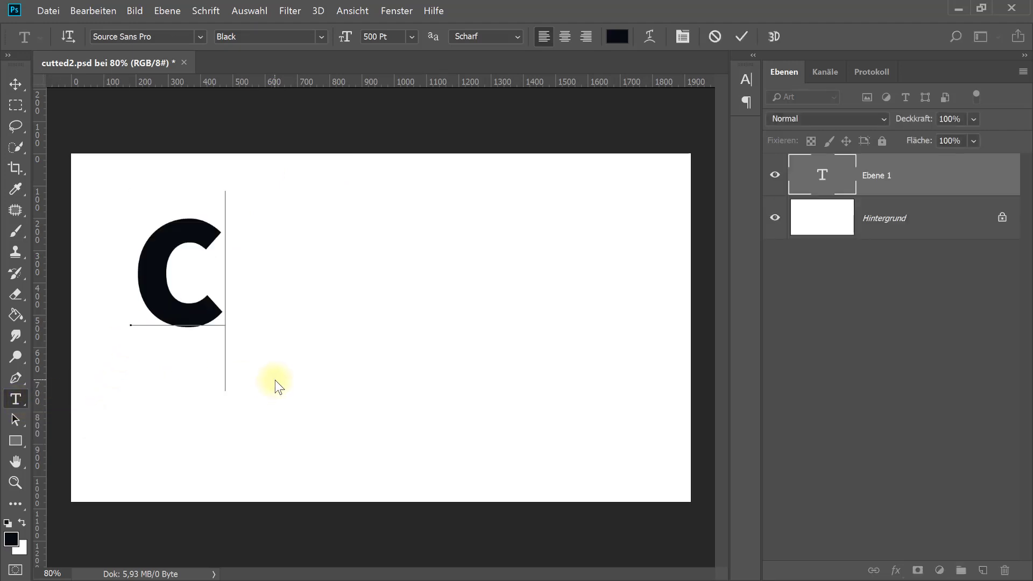
pyautogui.write('UTTED')
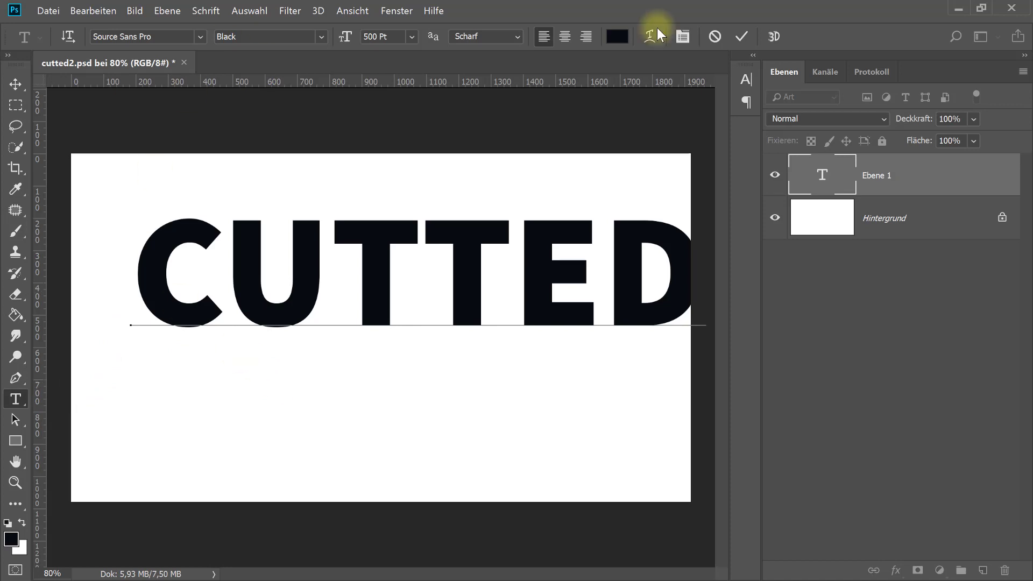
pyautogui.click(742, 38)
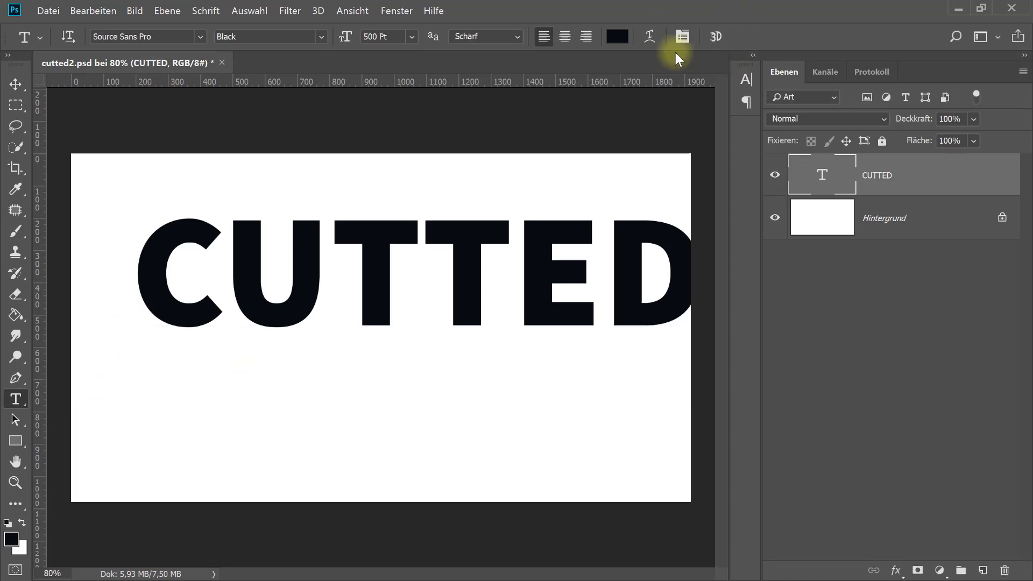
pyautogui.click(15, 84)
pyautogui.moveTo(438, 289)
pyautogui.mouseDown()
pyautogui.moveTo(373, 299)
pyautogui.moveTo(343, 335)
pyautogui.mouseUp()
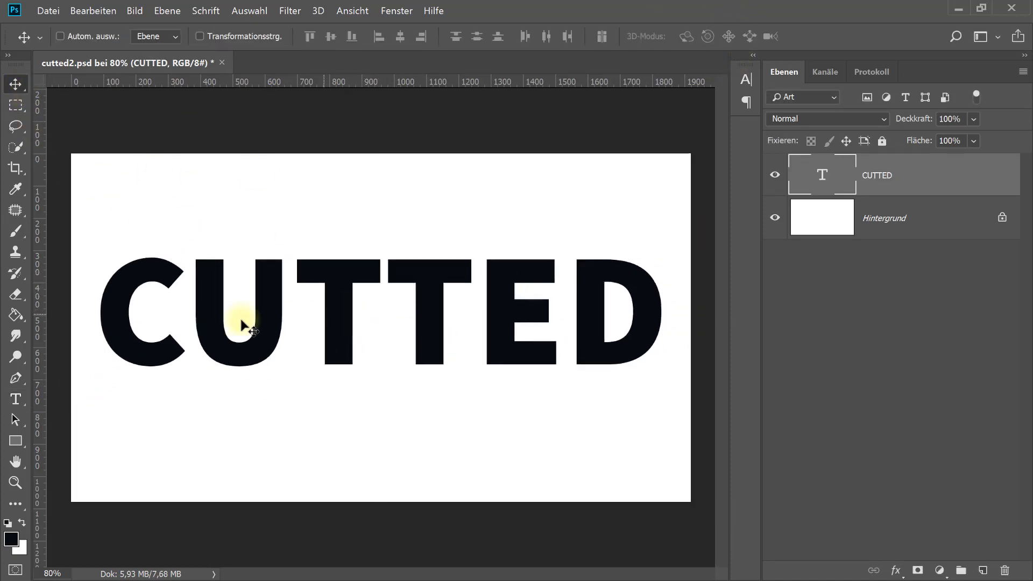
# Edit the CUTTED text between C and U, then move it down to the canvas centre.
pyautogui.click(16, 405)
pyautogui.click(194, 323)
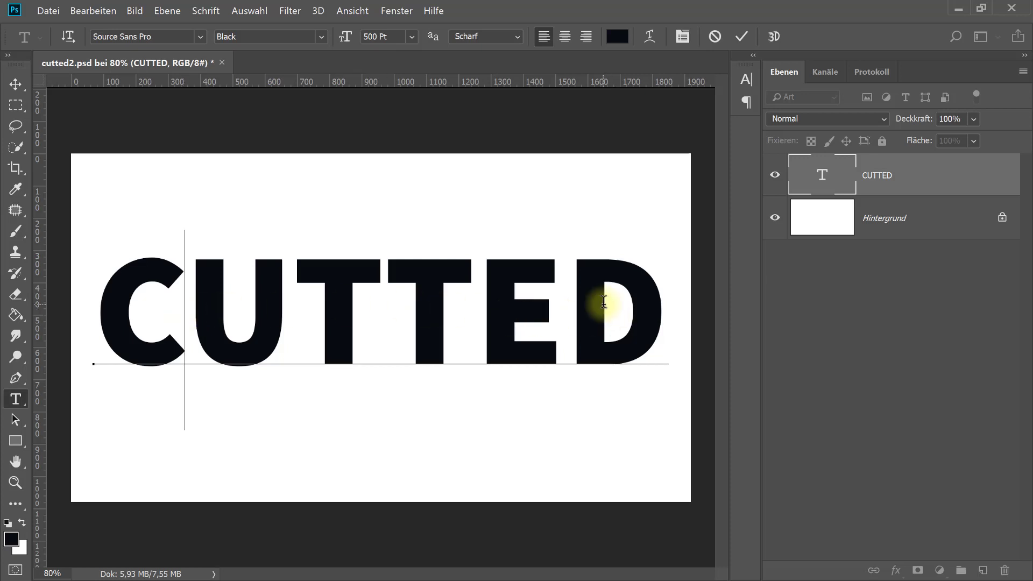
pyautogui.click(745, 41)
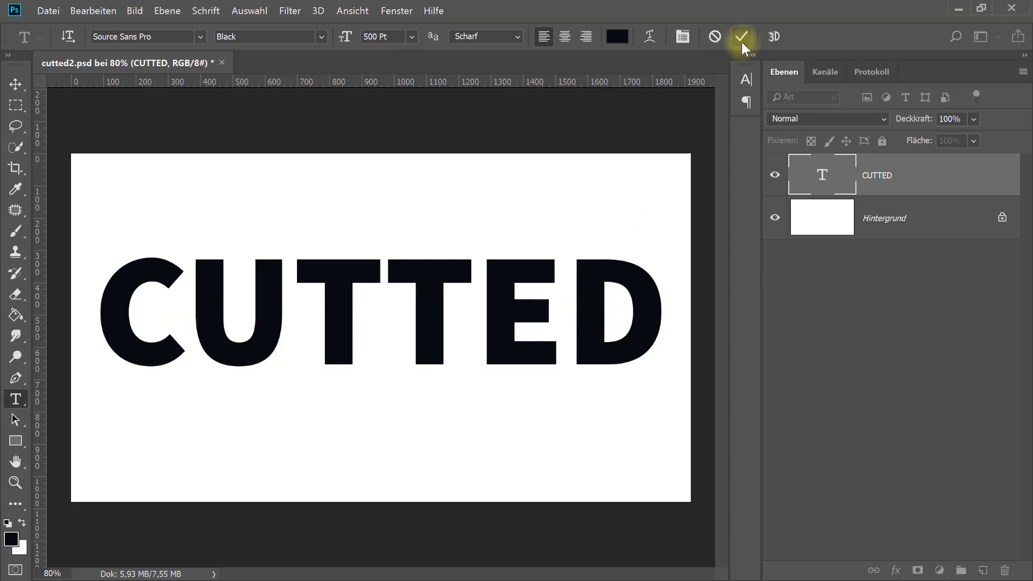
pyautogui.click(15, 84)
pyautogui.moveTo(344, 313); pyautogui.dragTo(344, 325)
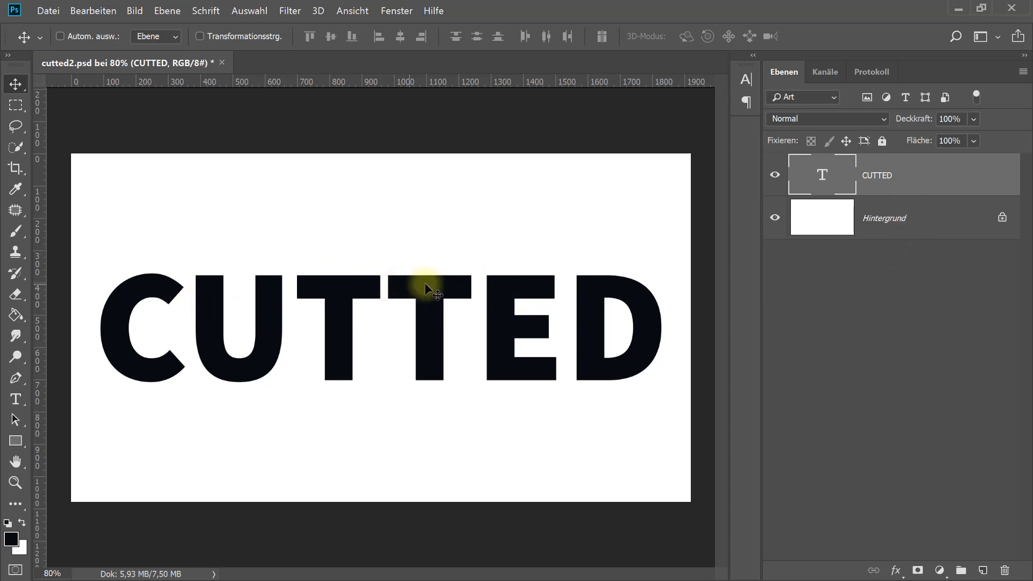
# Rasterize the CUTTED type layer into a plain pixel layer.
pyautogui.rightClick(930, 173)
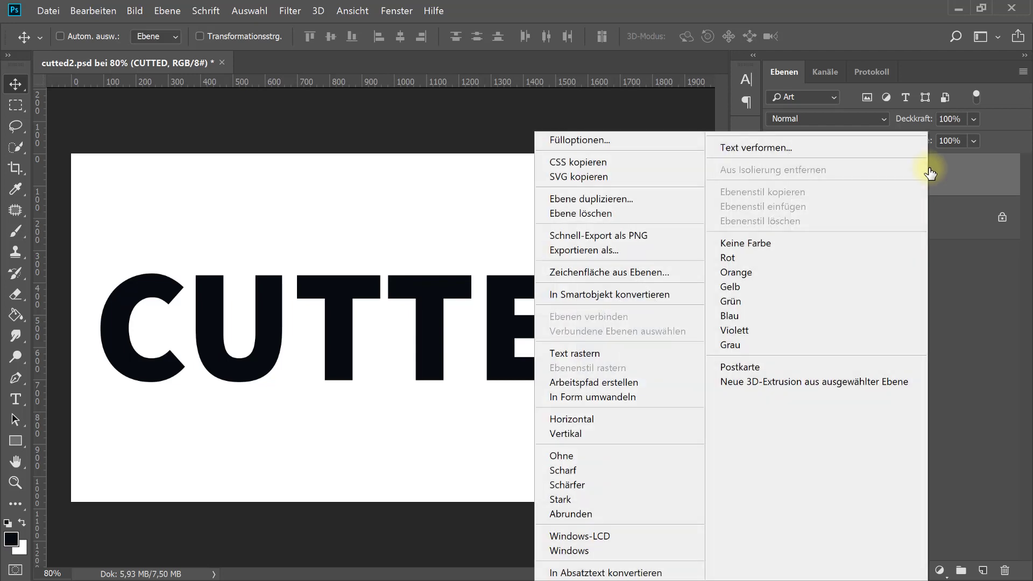
pyautogui.click(586, 356)
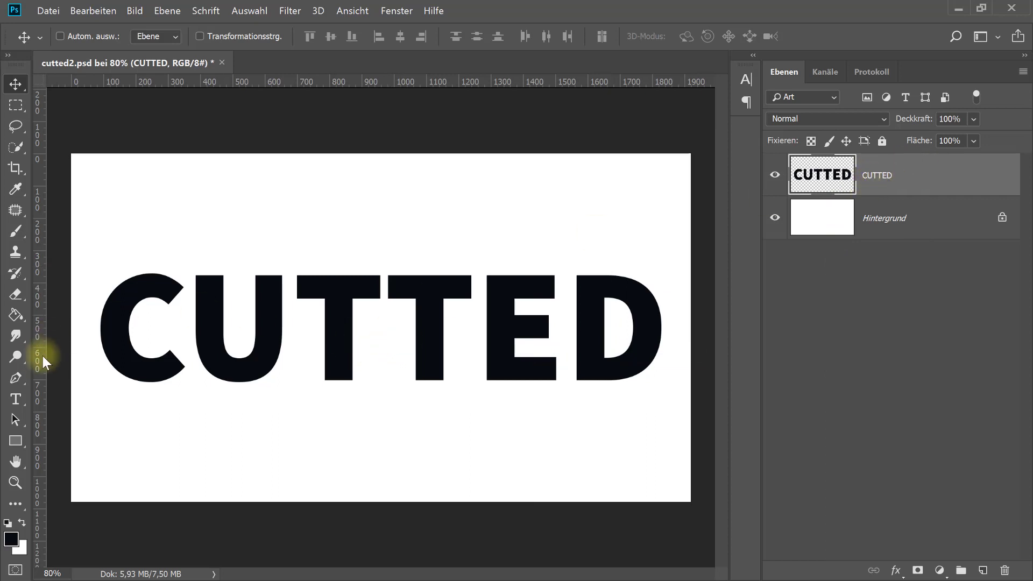
pyautogui.click(15, 398)
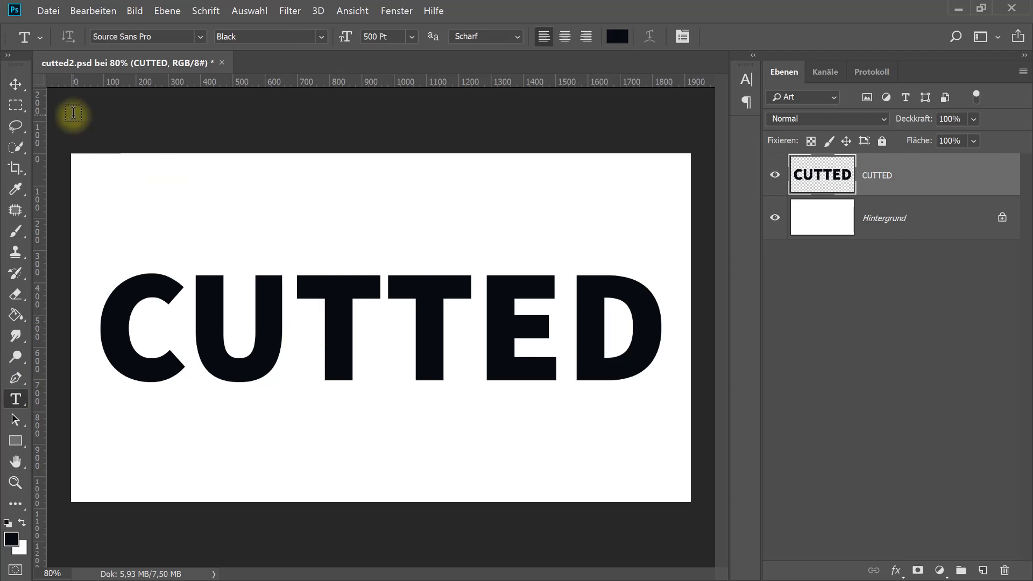
pyautogui.click(13, 84)
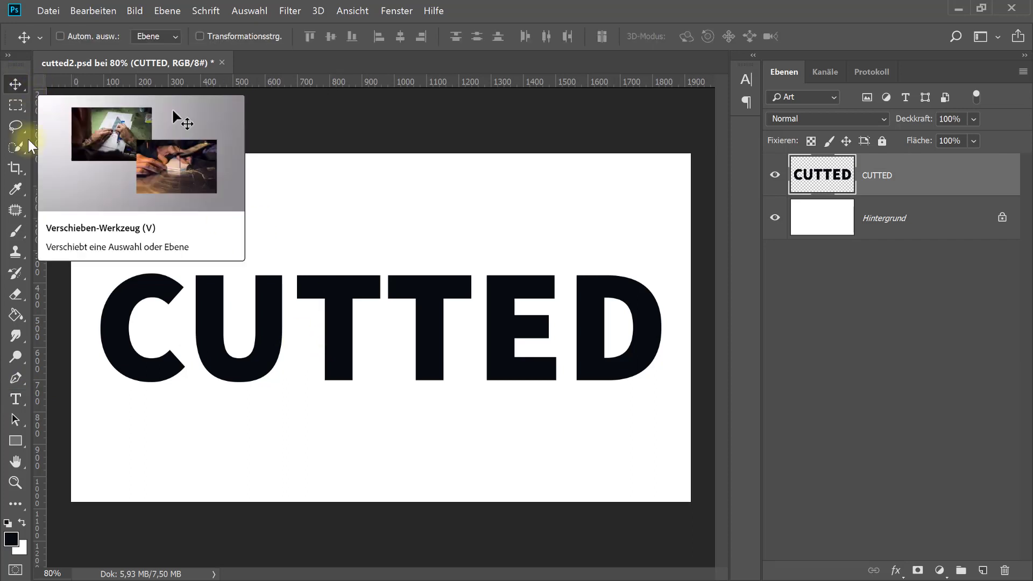
# Draw a diagonal pen wedge over the top of the C and convert it to a selection, feather 0.
pyautogui.click(15, 378)
pyautogui.click(56, 376)
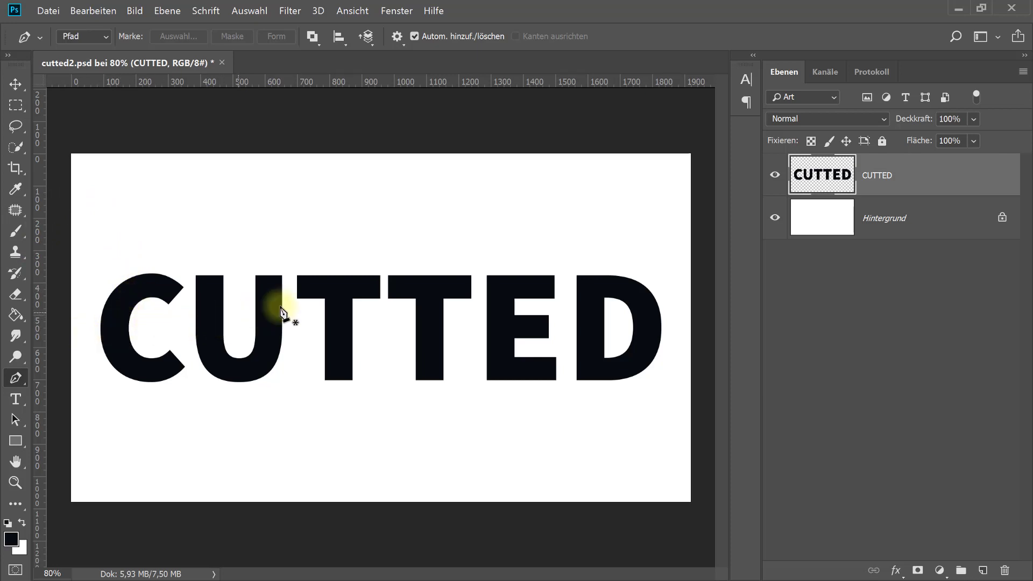
pyautogui.click(88, 332)
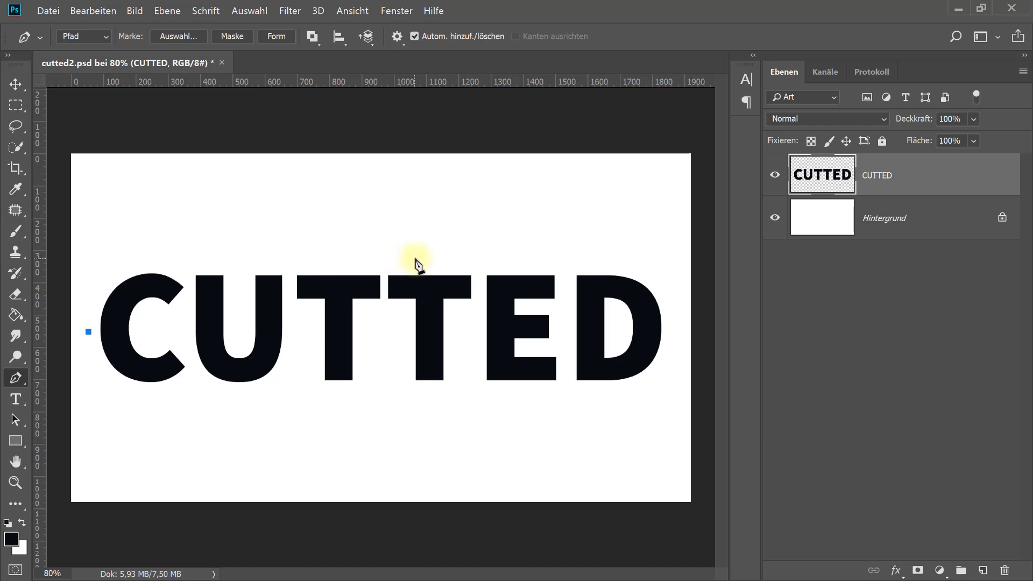
pyautogui.click(416, 258)
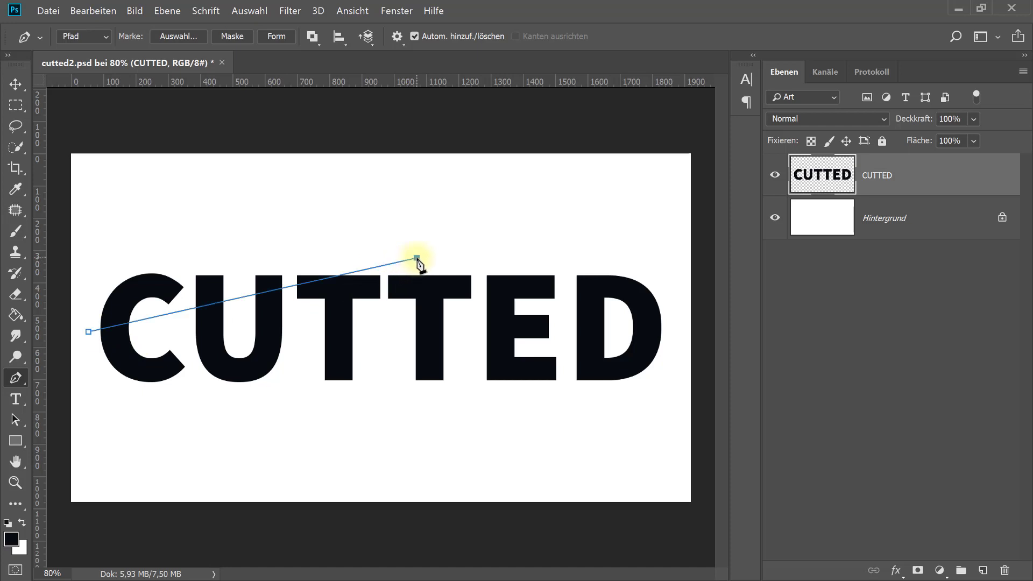
pyautogui.click(122, 246)
pyautogui.click(88, 276)
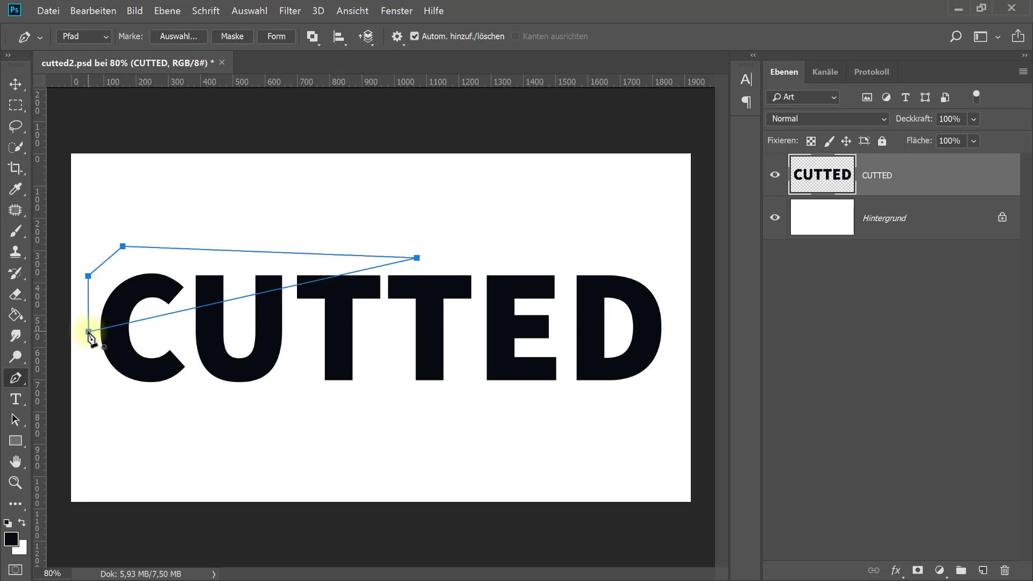
pyautogui.rightClick(89, 337)
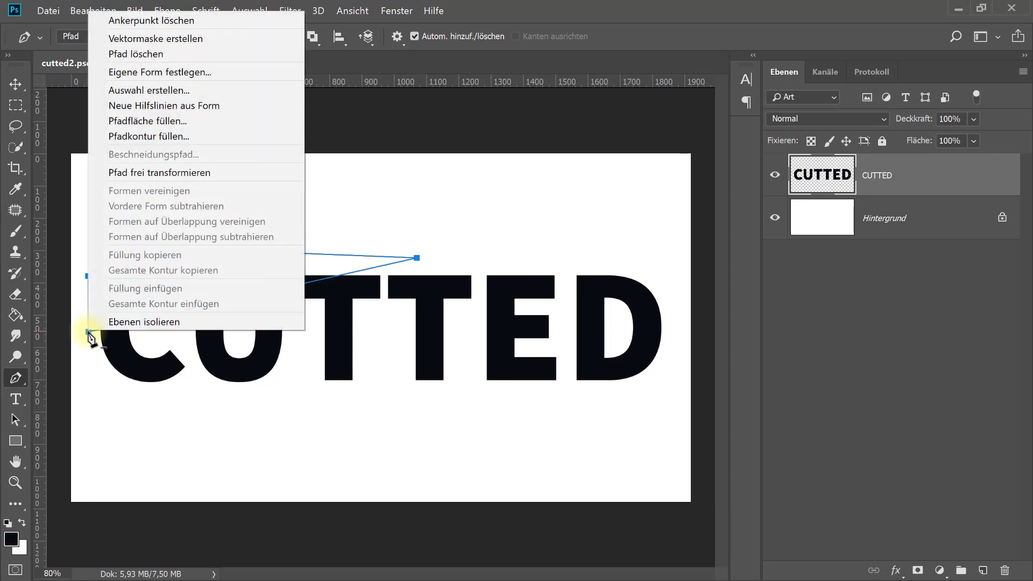
pyautogui.click(167, 88)
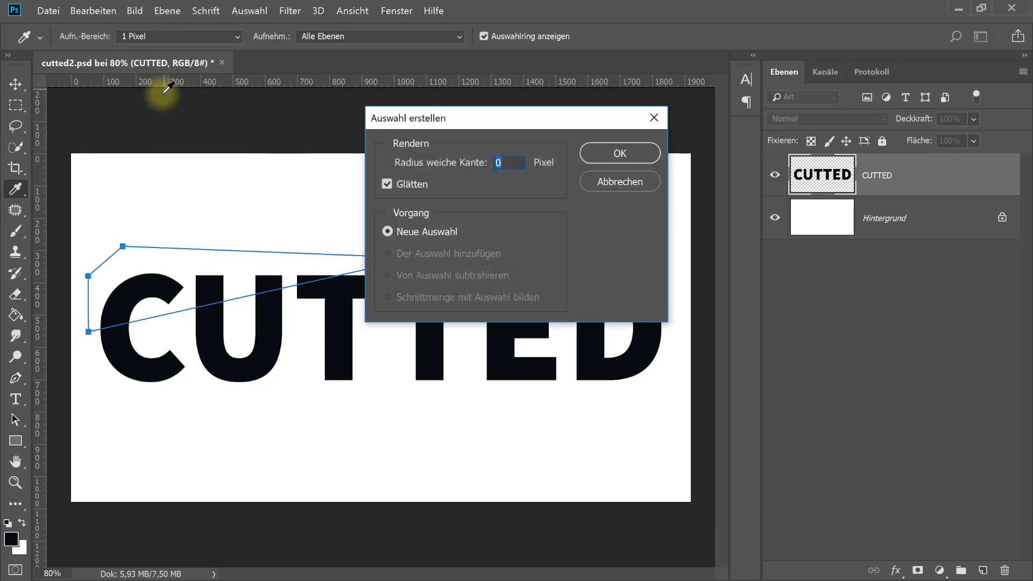
pyautogui.click(621, 154)
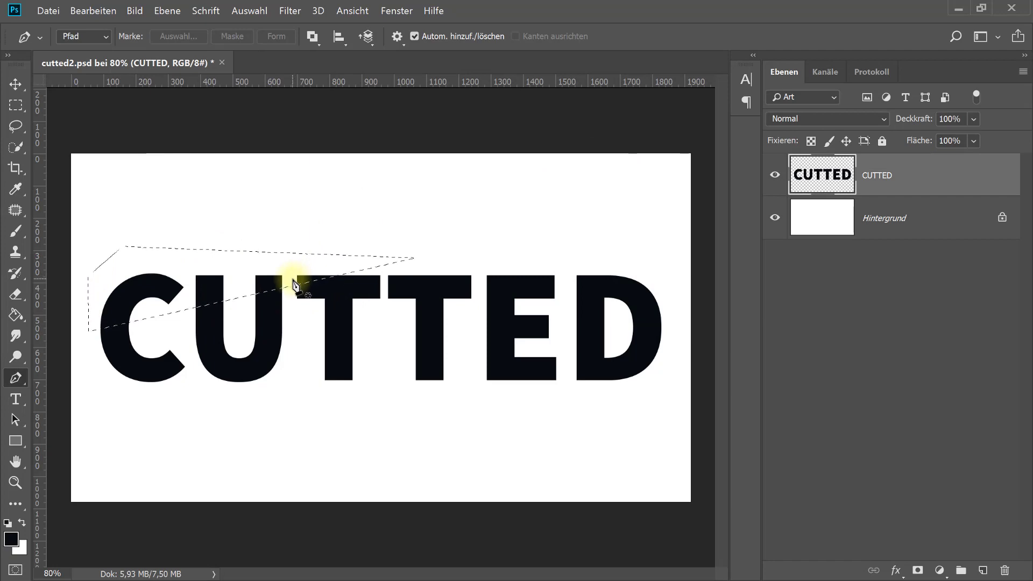
# Cut the C's upper wedge and paste it in place on new layer Ebene 1.
pyautogui.click(91, 10)
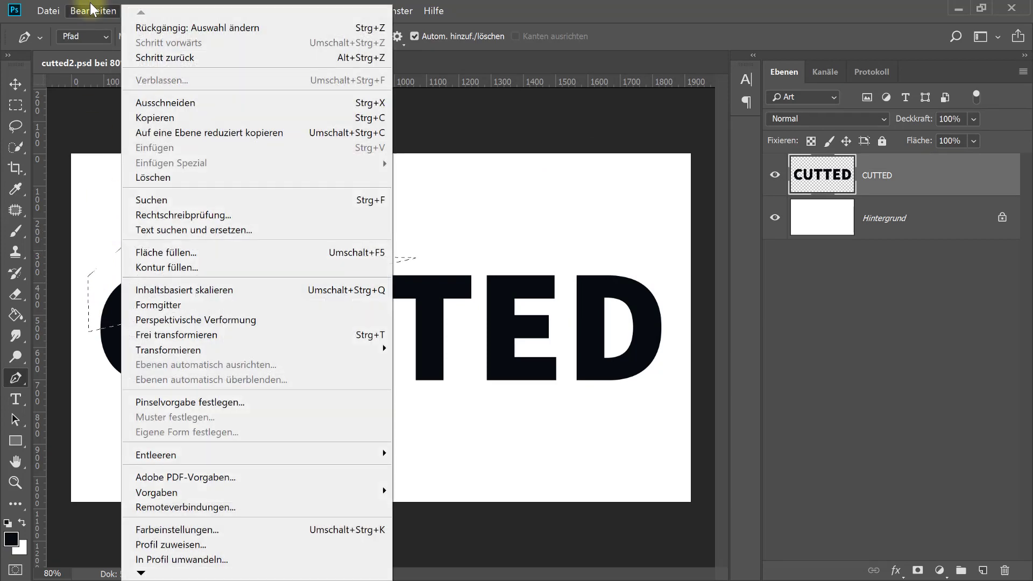
pyautogui.click(183, 103)
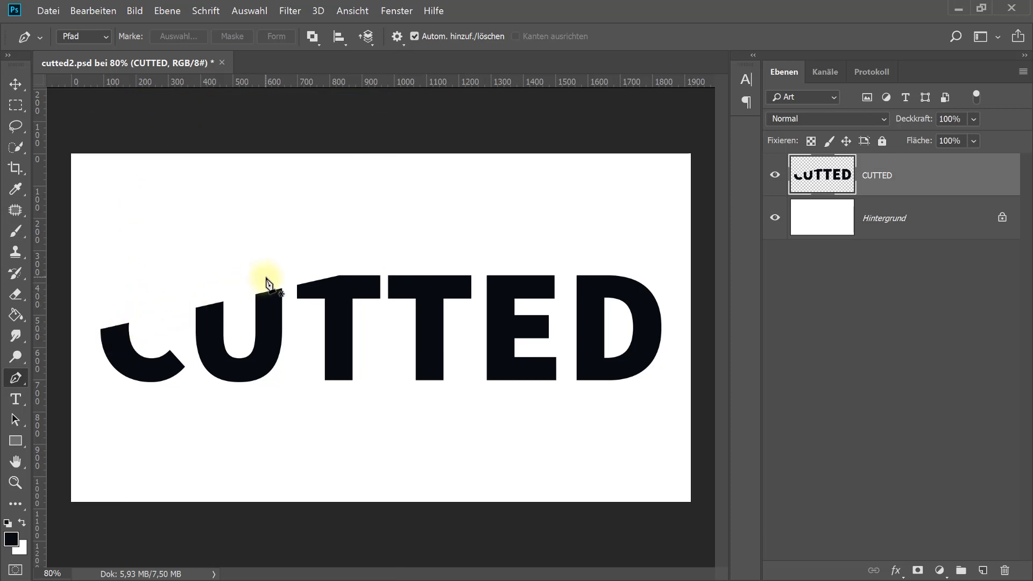
pyautogui.click(984, 569)
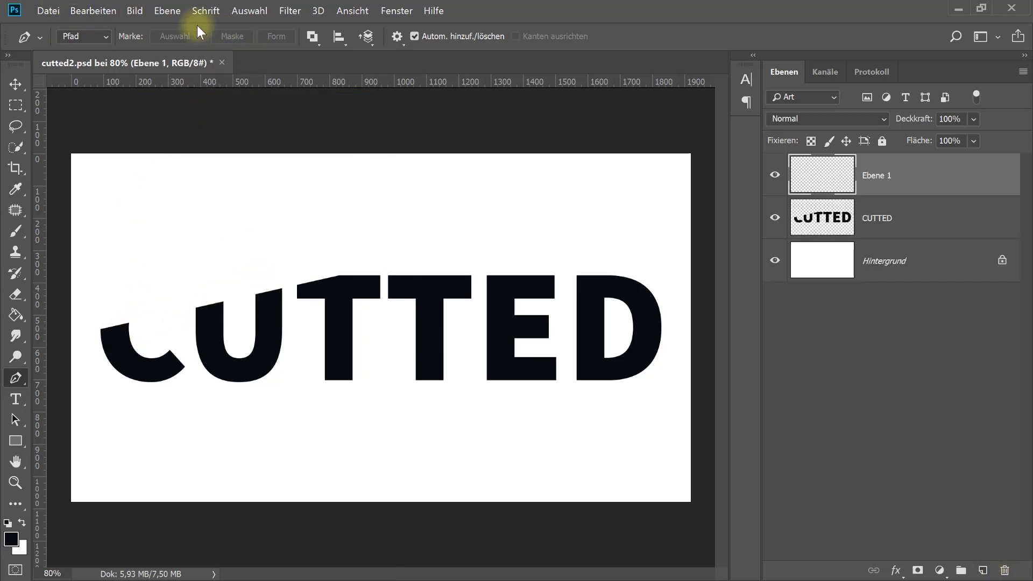
pyautogui.click(87, 9)
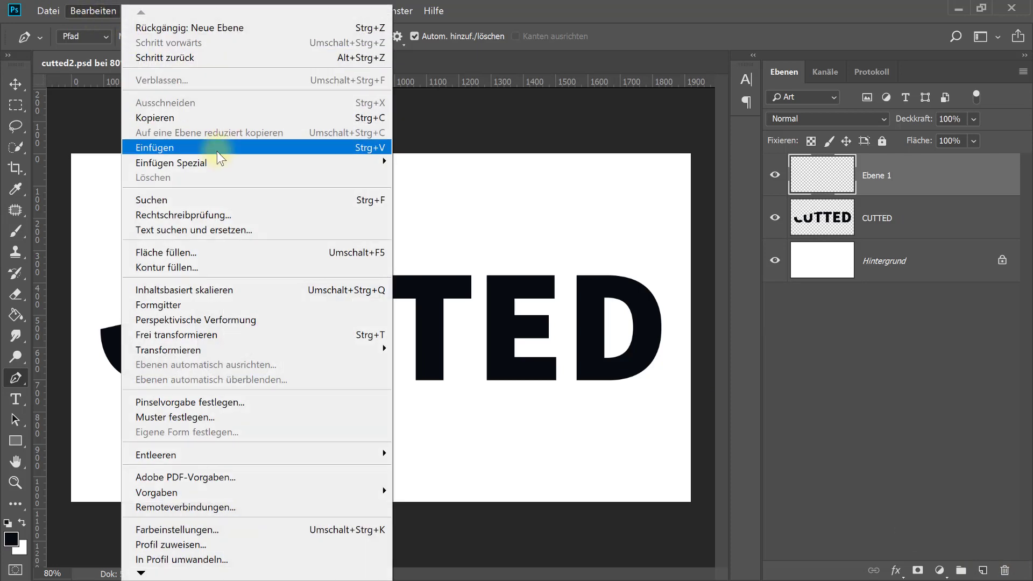
pyautogui.moveTo(171, 162)
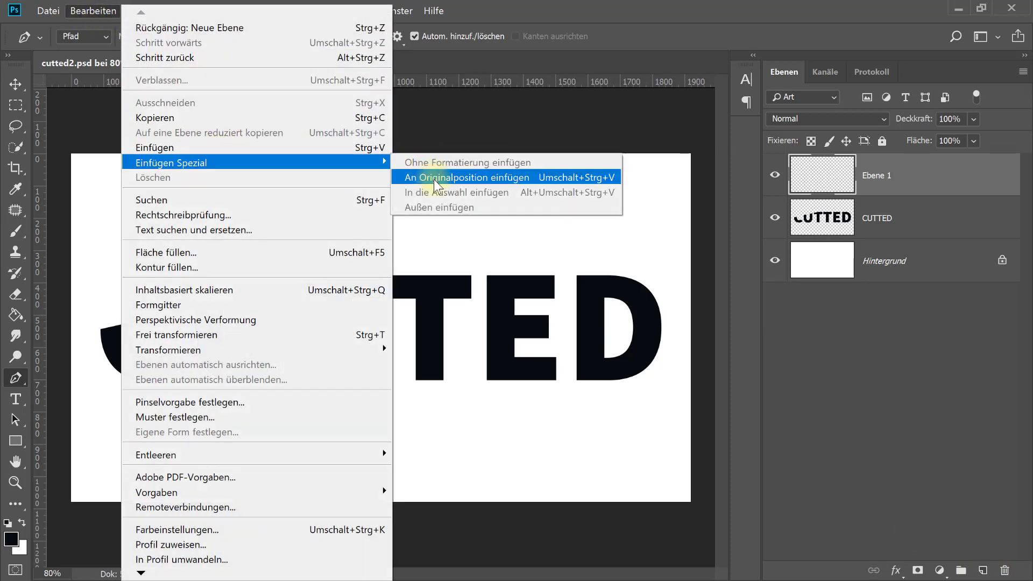
pyautogui.click(594, 177)
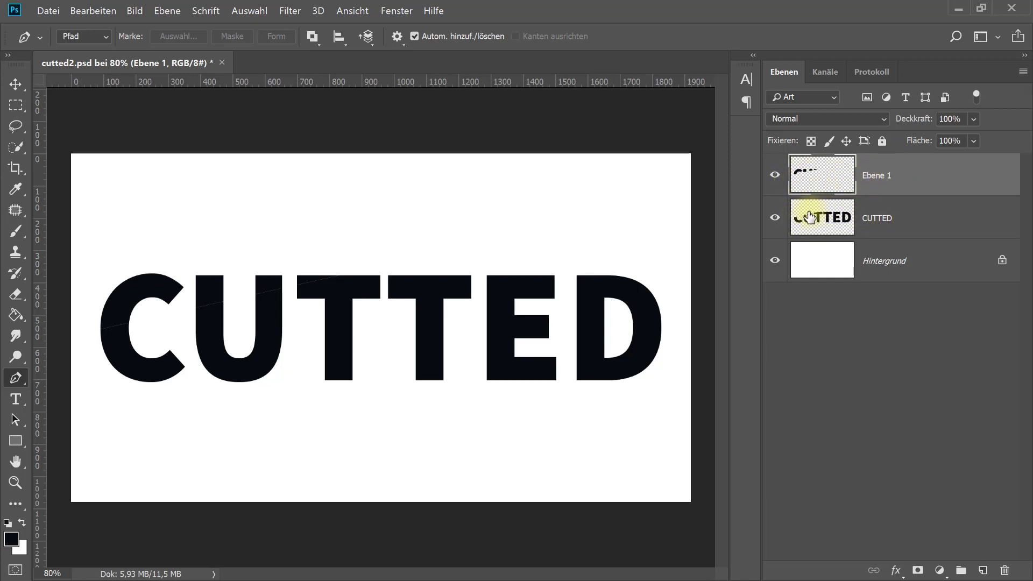
# Offset the Ebene 1 slice slightly left along the cut, then reselect the CUTTED layer.
pyautogui.click(16, 84)
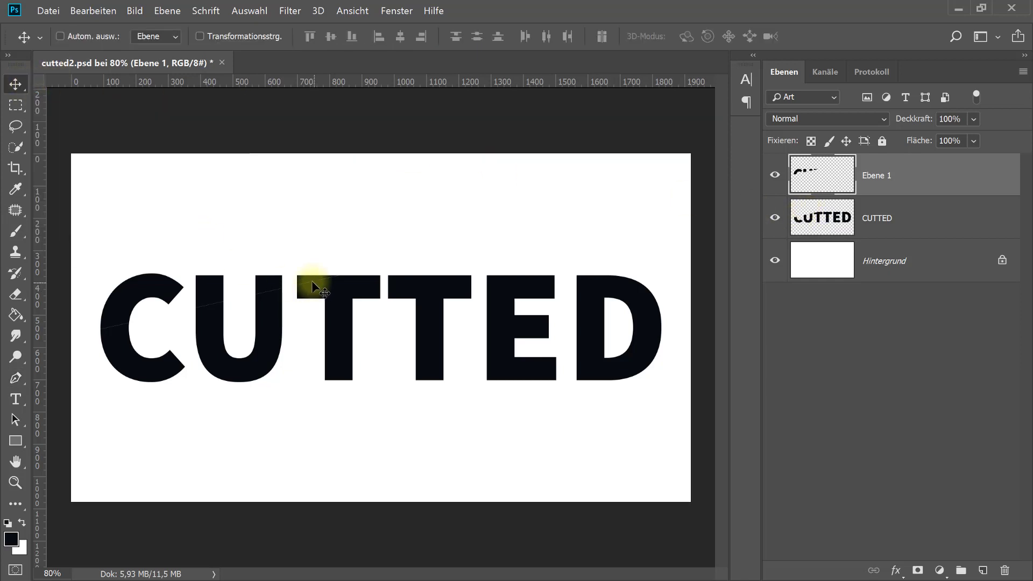
pyautogui.moveTo(303, 279); pyautogui.dragTo(291, 283)
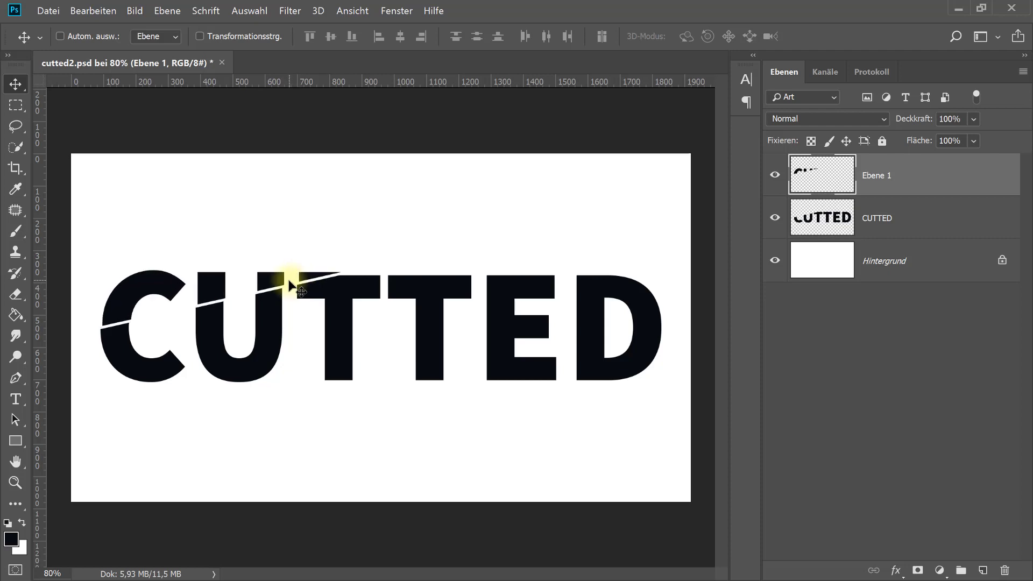
pyautogui.moveTo(291, 283); pyautogui.dragTo(293, 285)
pyautogui.press('Right')
pyautogui.press('Right')
pyautogui.press('Right')
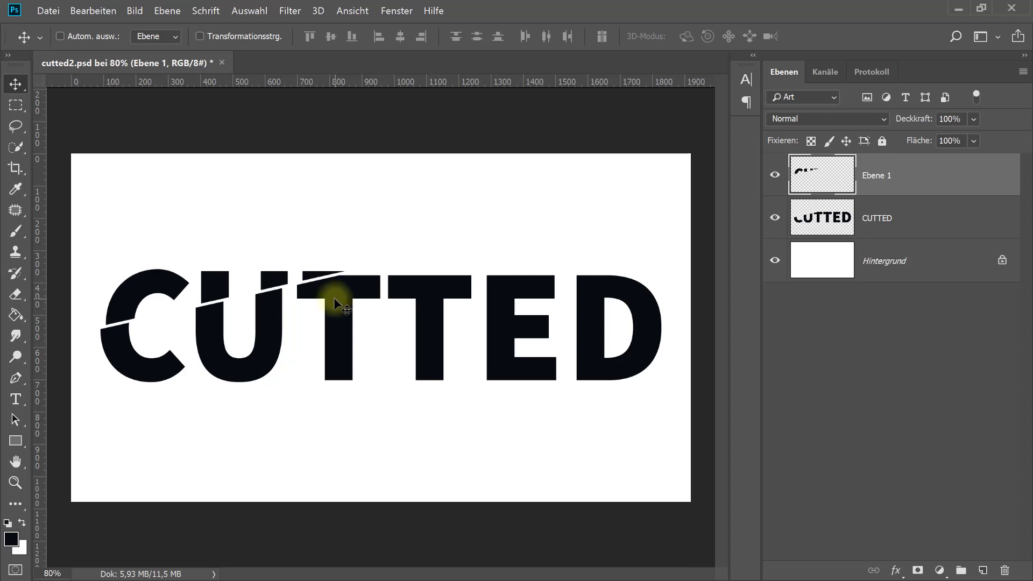
pyautogui.press('Left')
pyautogui.press('Left')
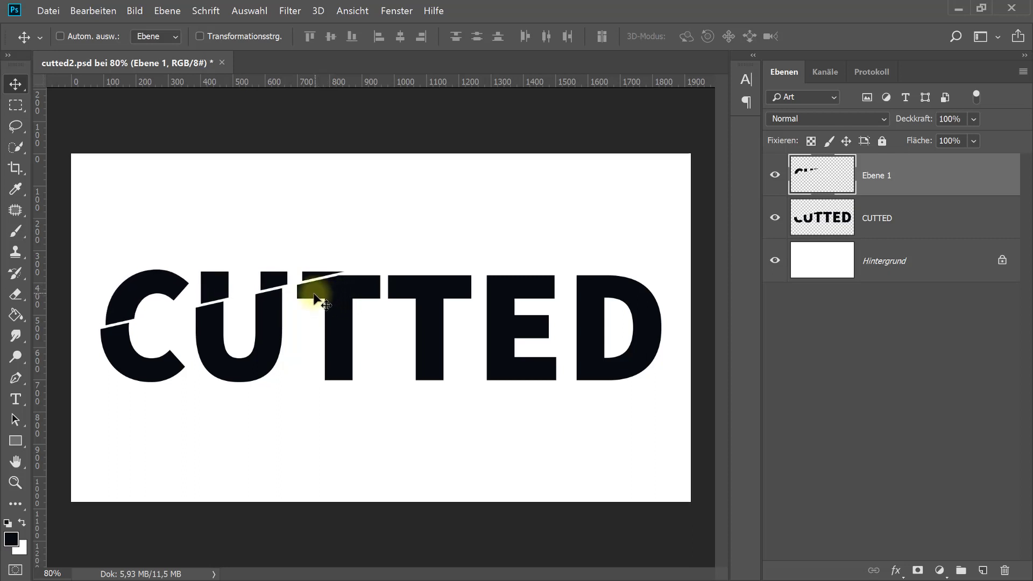
pyautogui.press('Left')
pyautogui.press('Down')
pyautogui.click(950, 218)
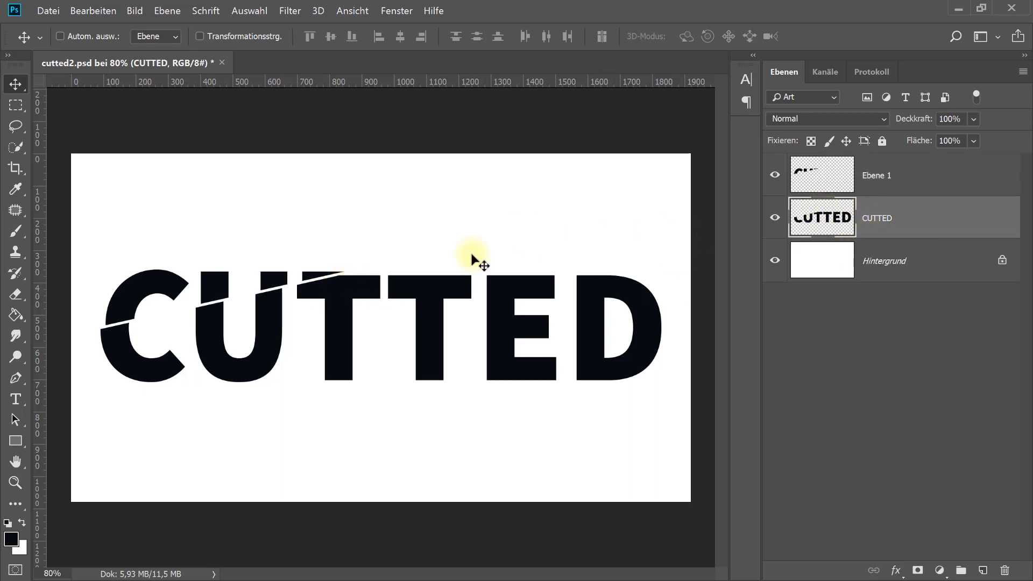
# Draw a closed pen path around the lower slice from C to D and make it a selection.
pyautogui.click(15, 378)
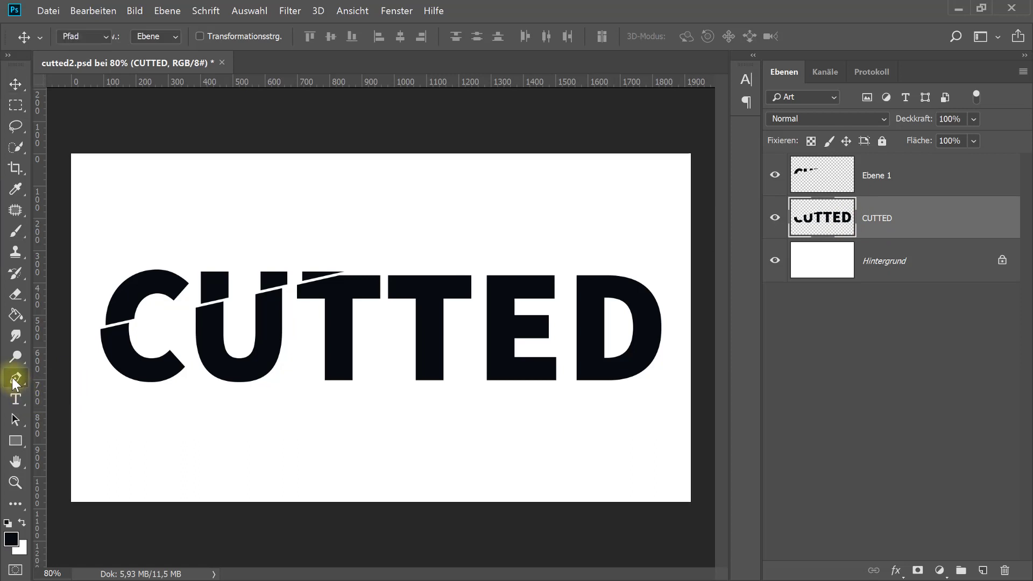
pyautogui.click(195, 379)
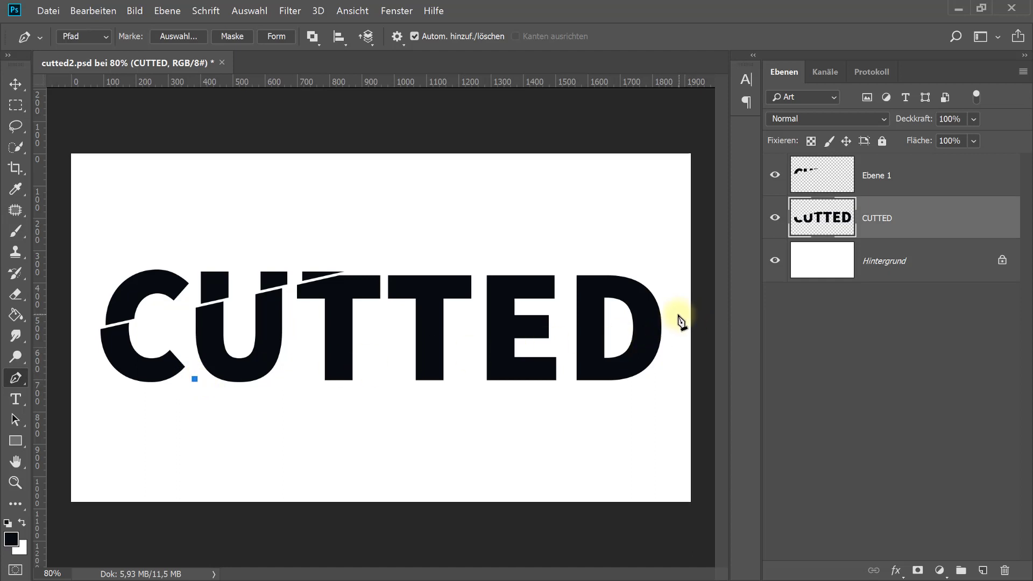
pyautogui.click(676, 318)
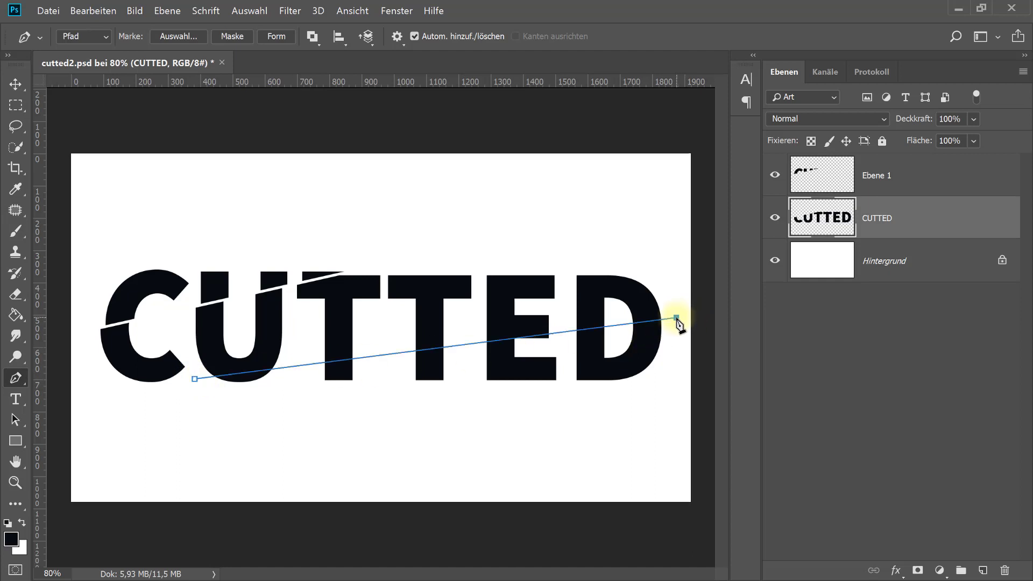
pyautogui.click(662, 401)
pyautogui.click(149, 419)
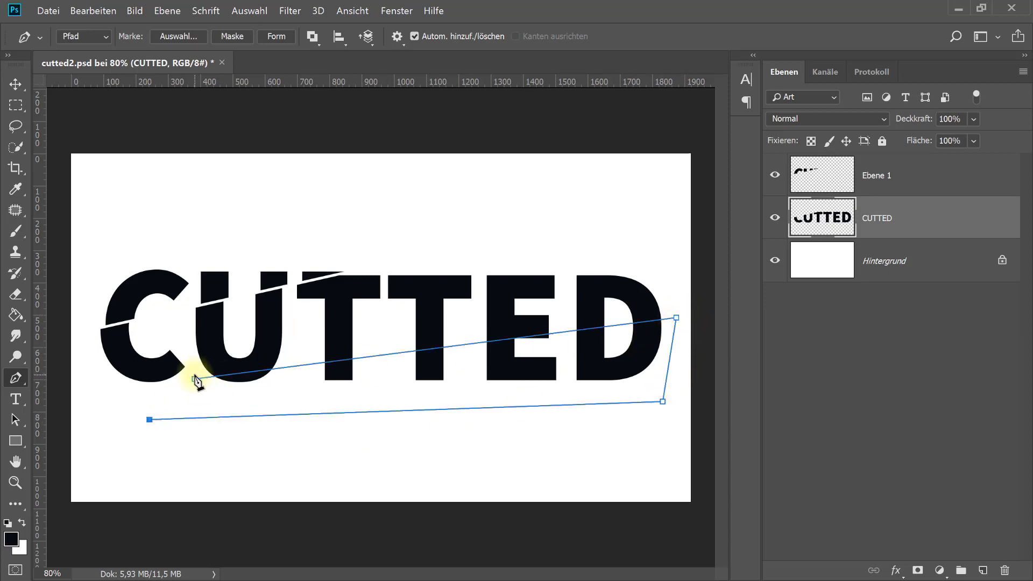
pyautogui.click(194, 379)
pyautogui.rightClick(195, 378)
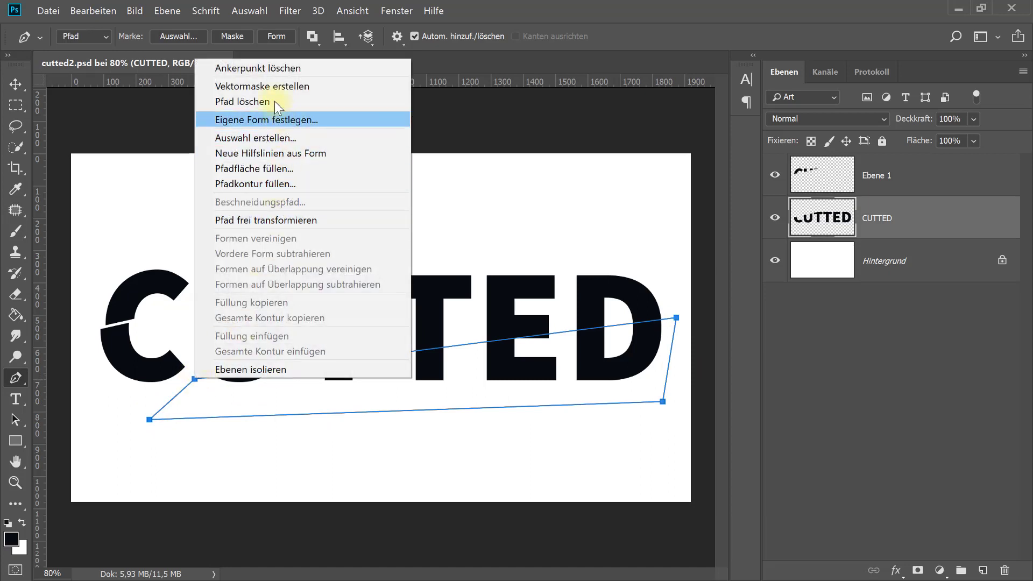
pyautogui.click(263, 138)
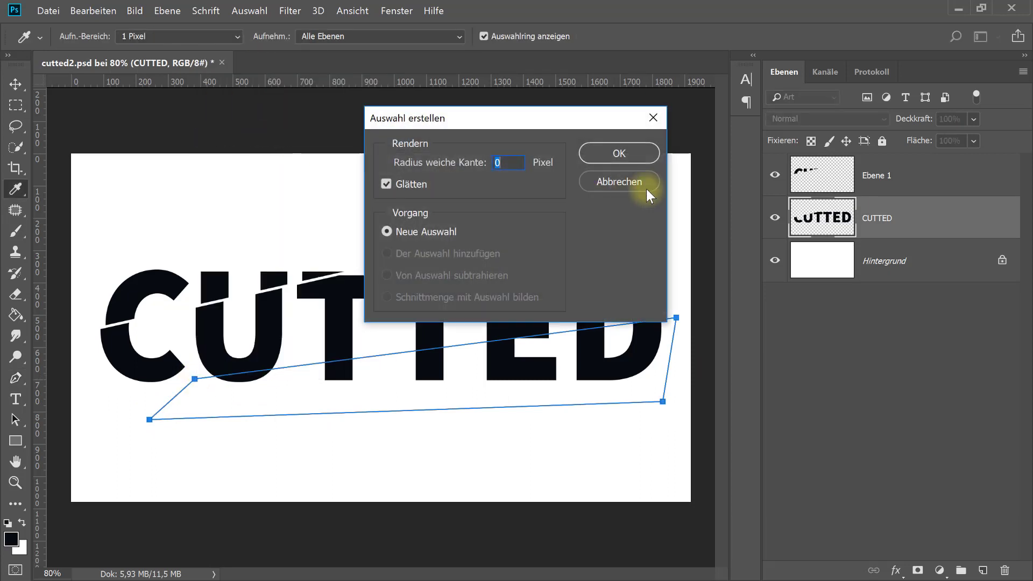
pyautogui.click(626, 155)
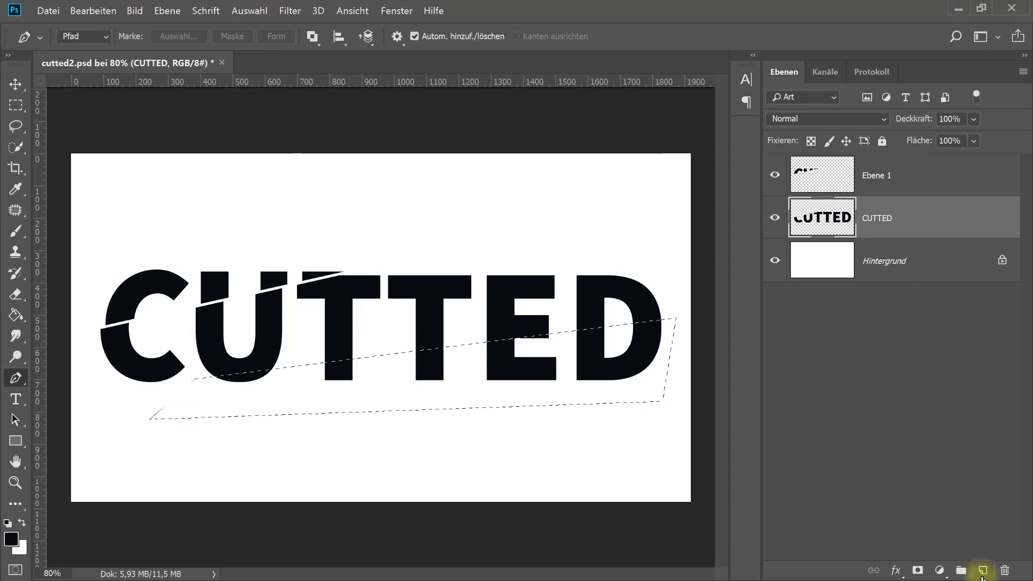
# Cut the lower slice from CUTTED and paste it in place on new layer Ebene 2.
pyautogui.click(982, 573)
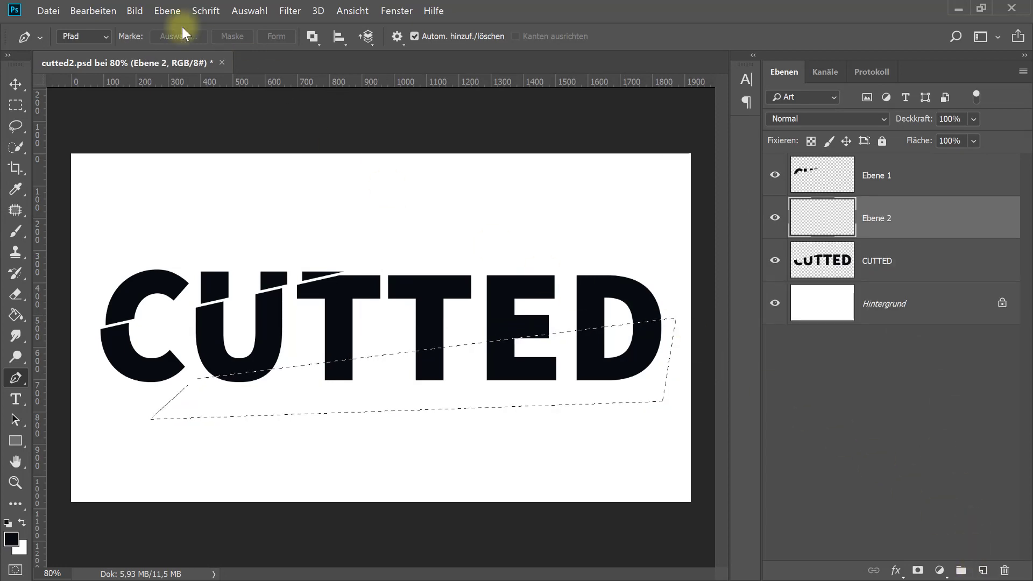
pyautogui.click(80, 10)
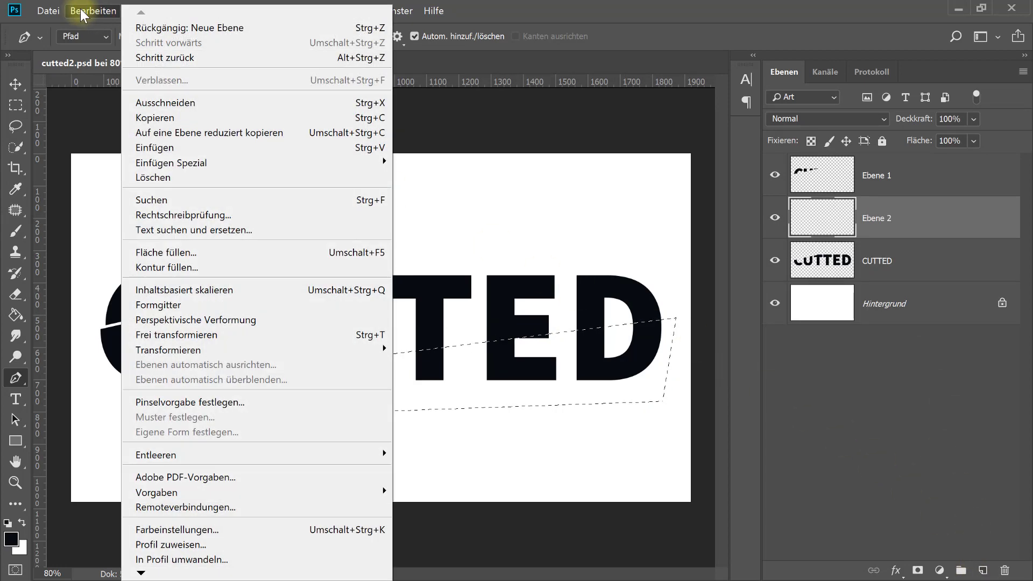
pyautogui.click(180, 102)
pyautogui.click(525, 244)
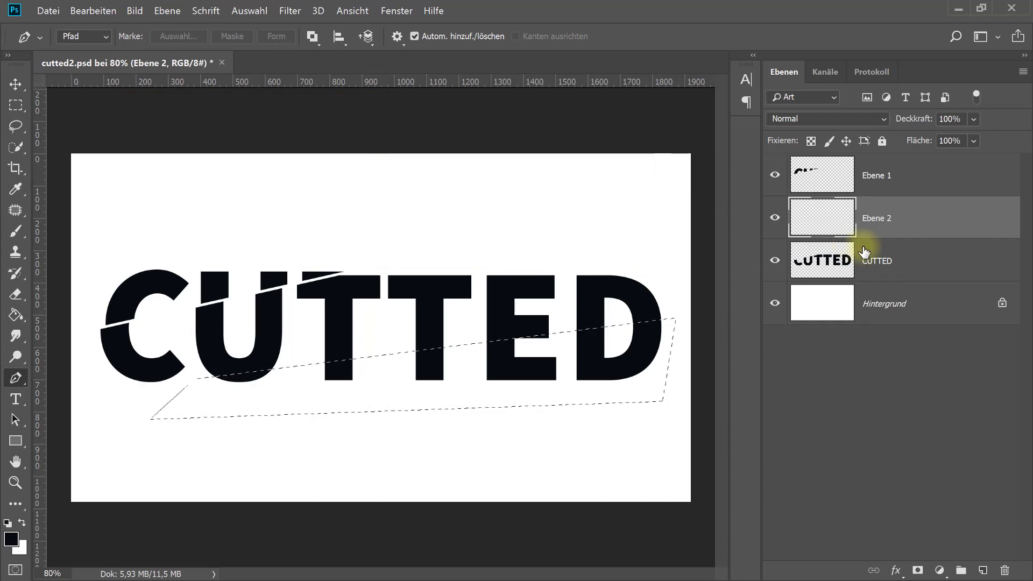
pyautogui.click(910, 259)
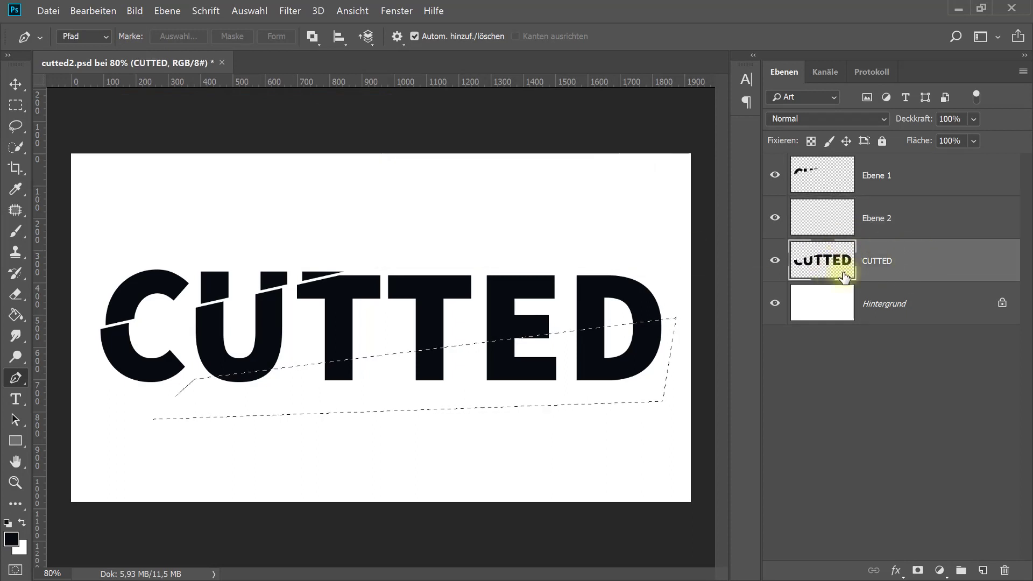
pyautogui.click(86, 9)
pyautogui.click(154, 101)
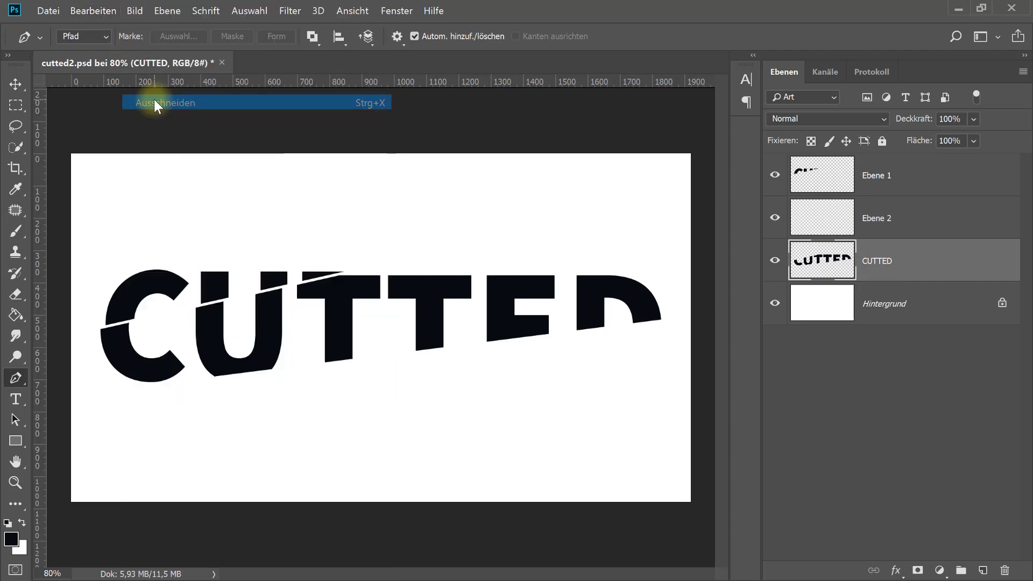
pyautogui.click(943, 221)
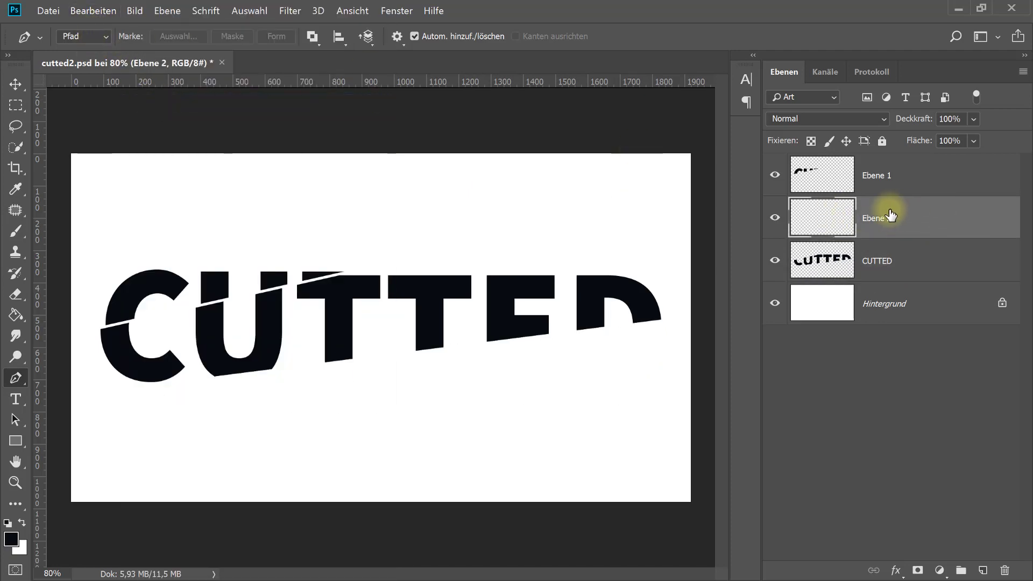
pyautogui.click(88, 10)
pyautogui.moveTo(242, 163)
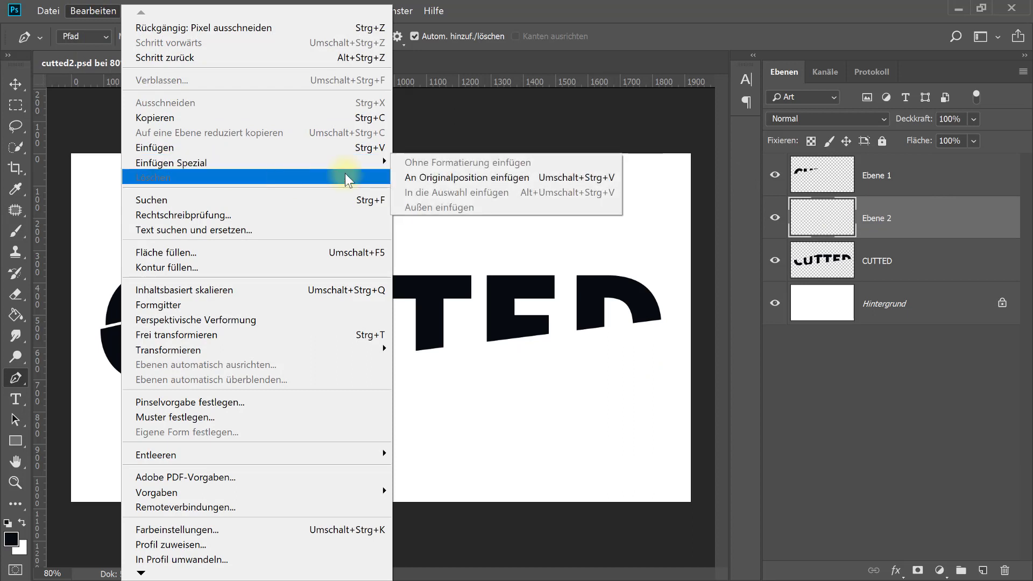
pyautogui.click(444, 179)
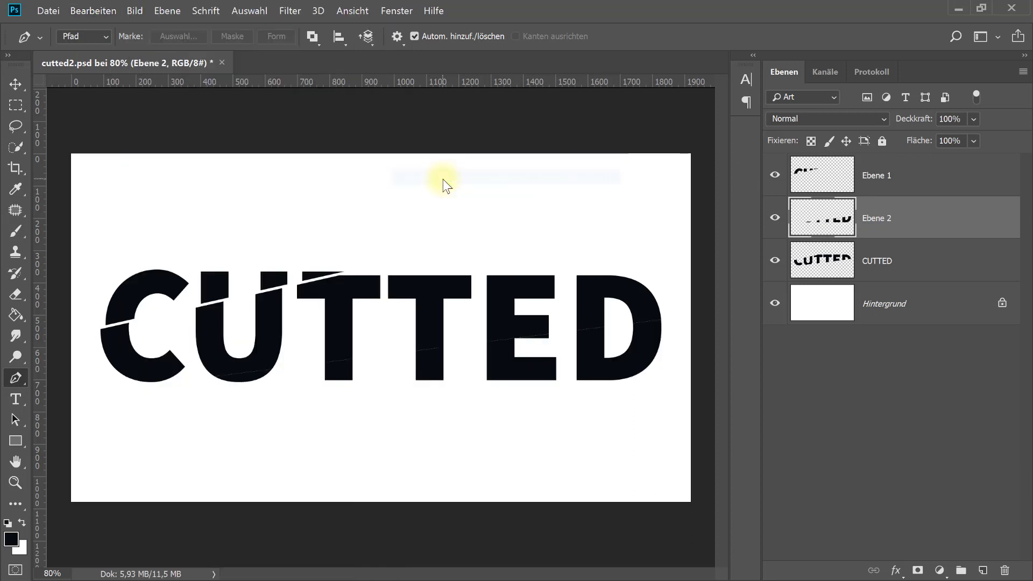
pyautogui.click(14, 81)
# Nudge the Ebene 2 slice one step down and three steps right.
pyautogui.press('Down')
pyautogui.press('Down')
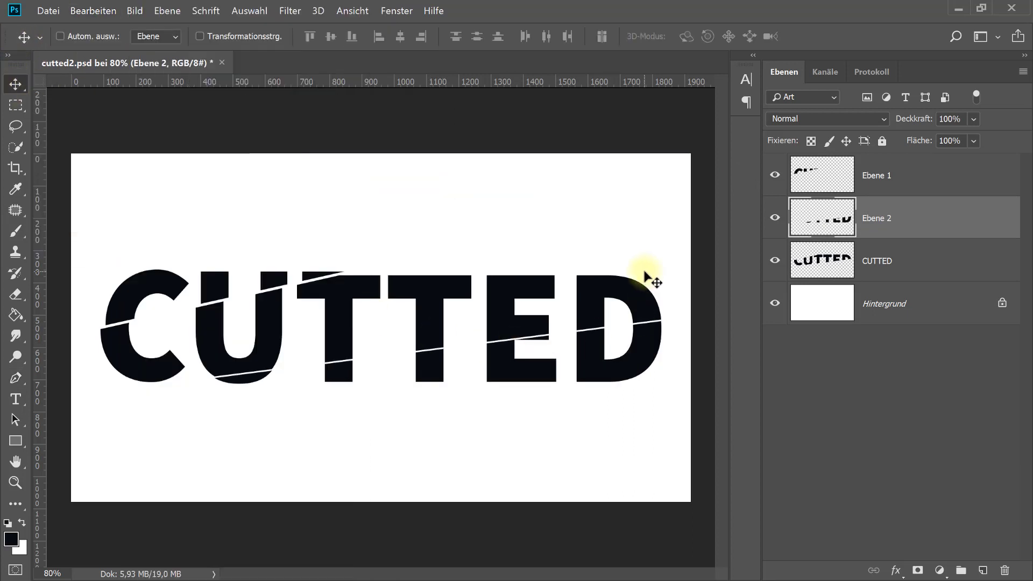
pyautogui.press('Right')
pyautogui.press('Right')
pyautogui.press('Right')
pyautogui.press('Right')
pyautogui.press('Right')
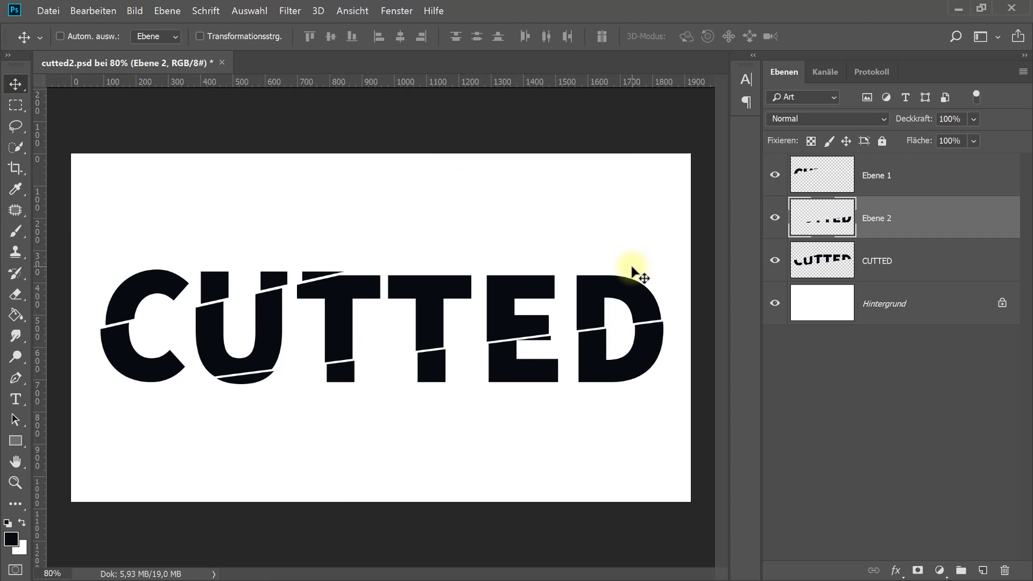
pyautogui.press('Right')
pyautogui.press('Right')
pyautogui.press('Right')
pyautogui.press('Right')
pyautogui.press('Right')
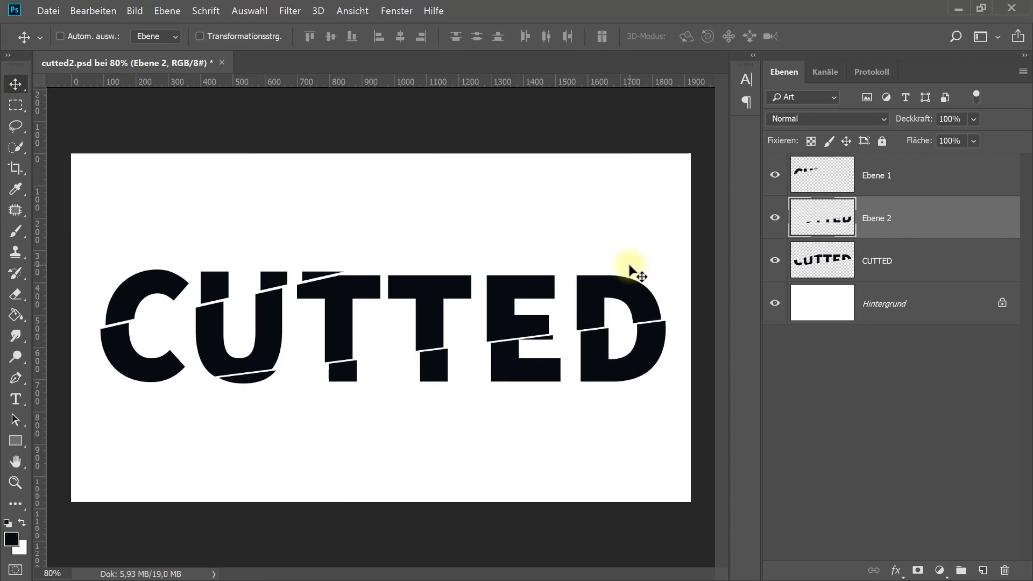
pyautogui.press('Right')
pyautogui.press('Right')
pyautogui.press('Right')
pyautogui.press('Right')
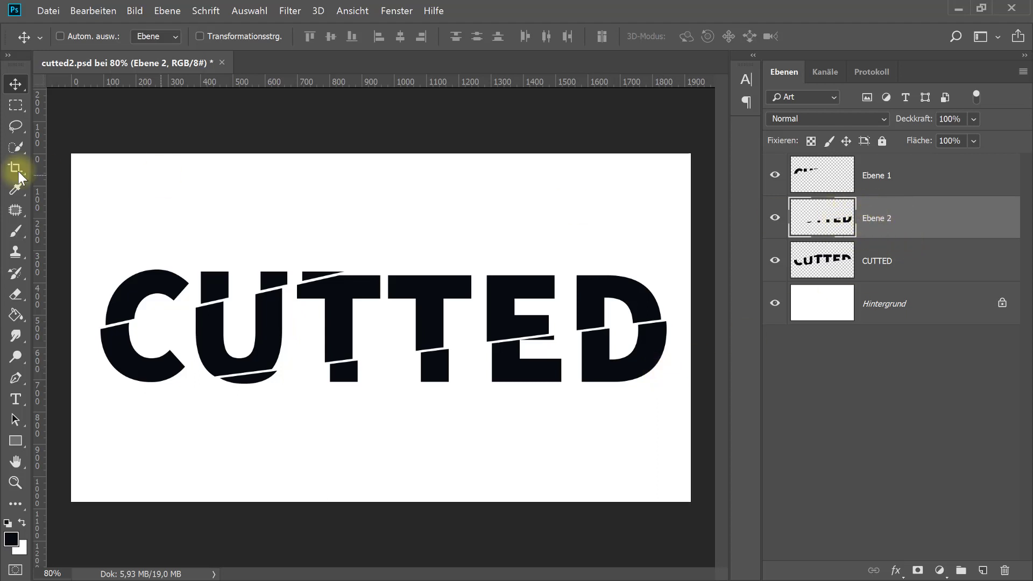
# Draw a closed pen path under the E and D and turn it into a selection.
pyautogui.click(16, 378)
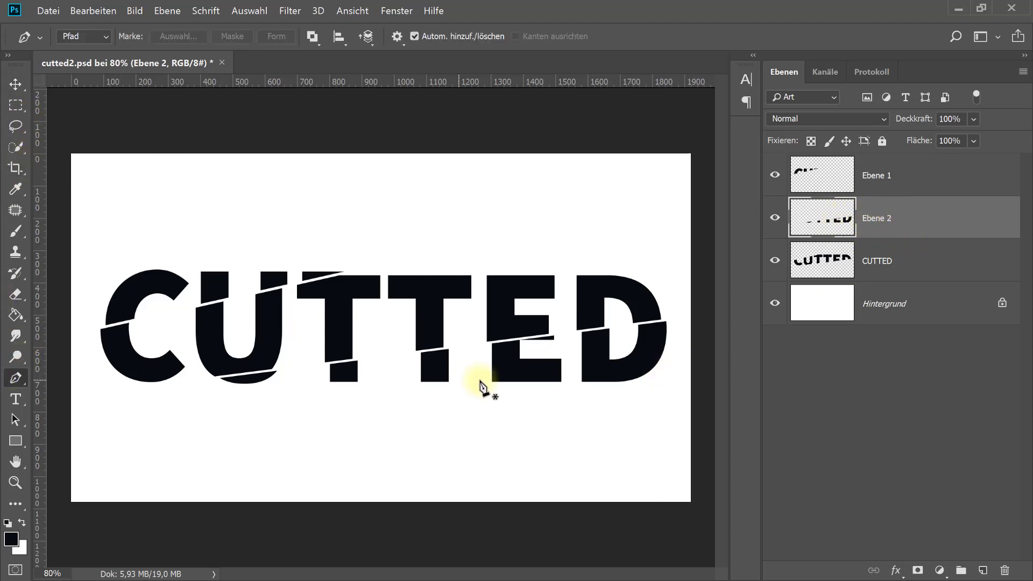
pyautogui.click(481, 380)
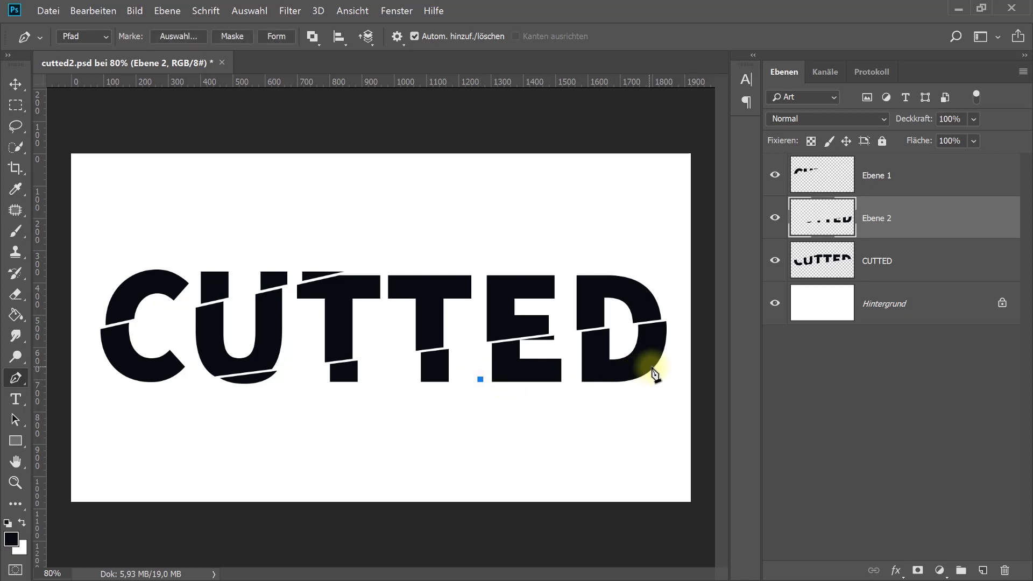
pyautogui.click(669, 350)
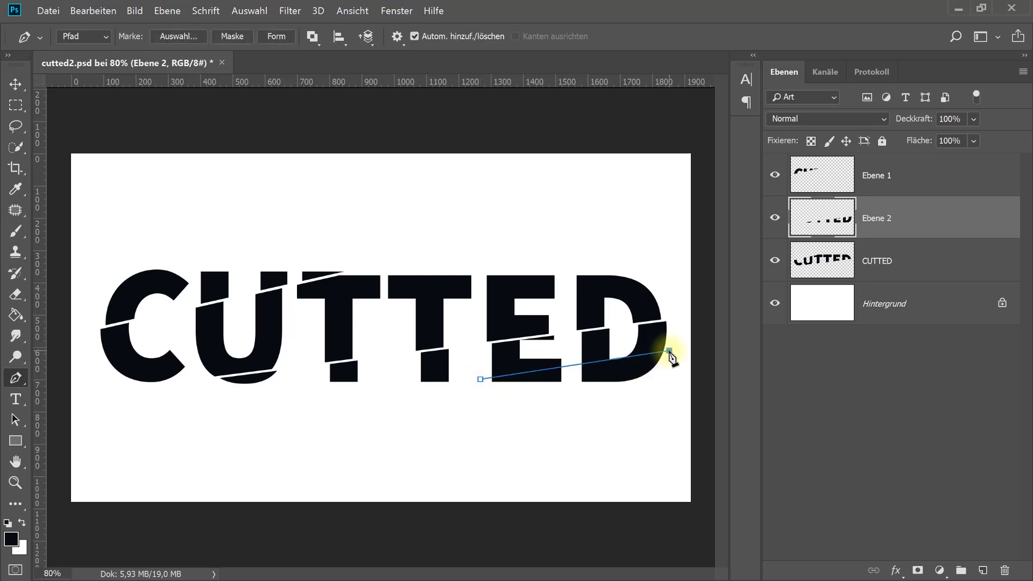
pyautogui.hotkey('ctrl', 'z')
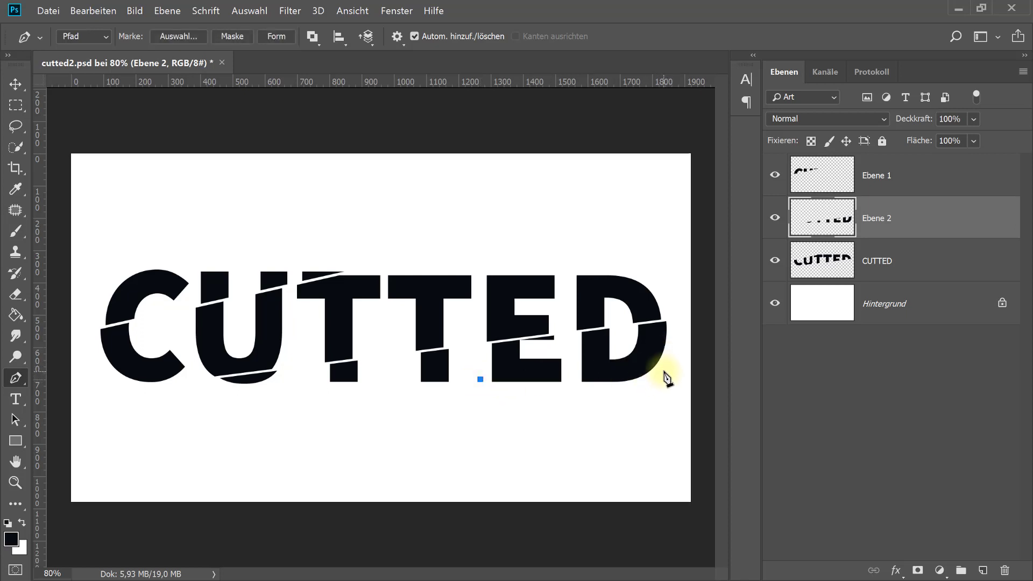
pyautogui.click(665, 366)
pyautogui.click(659, 390)
pyautogui.click(527, 395)
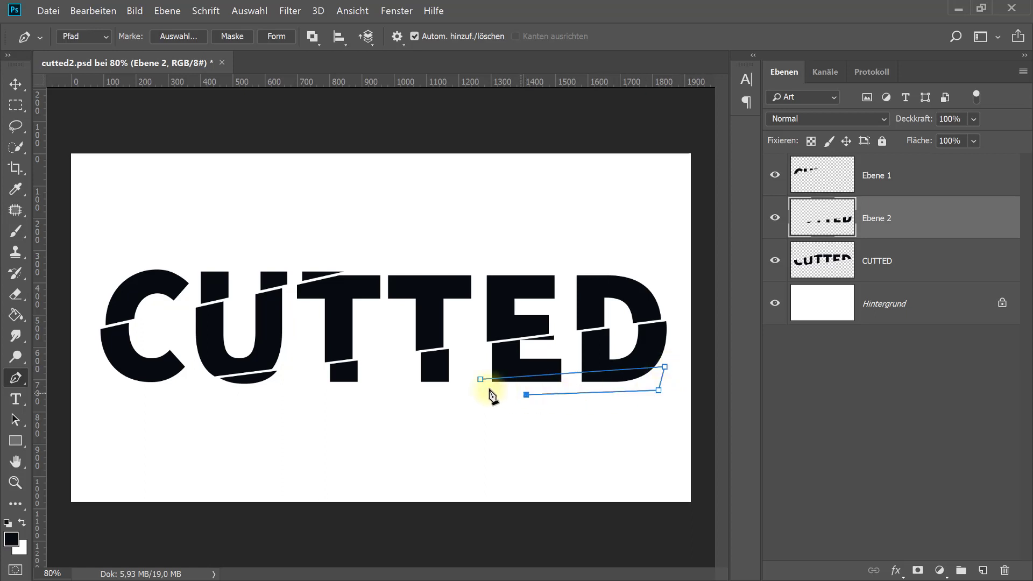
pyautogui.rightClick(481, 381)
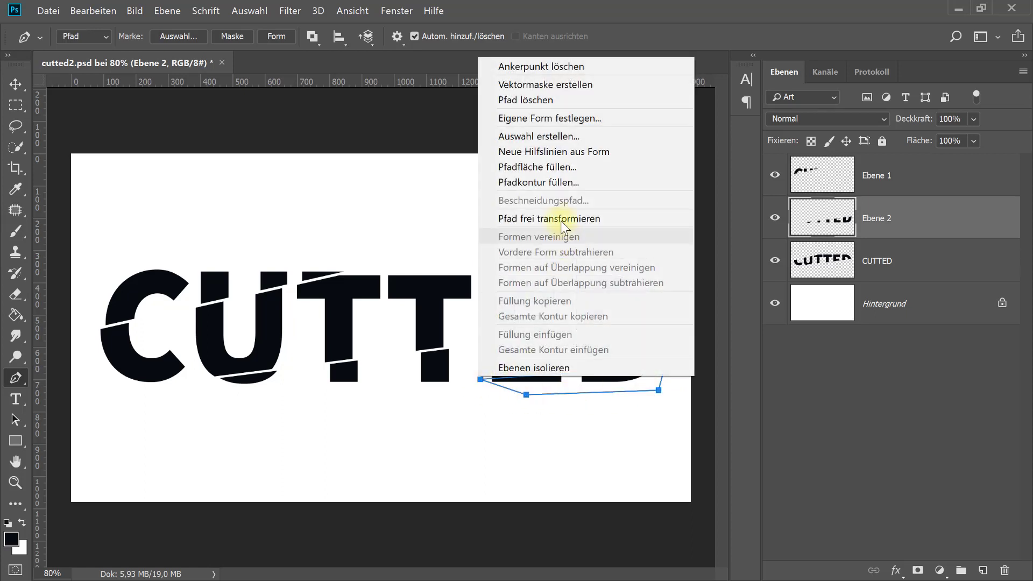
pyautogui.click(522, 130)
pyautogui.click(612, 153)
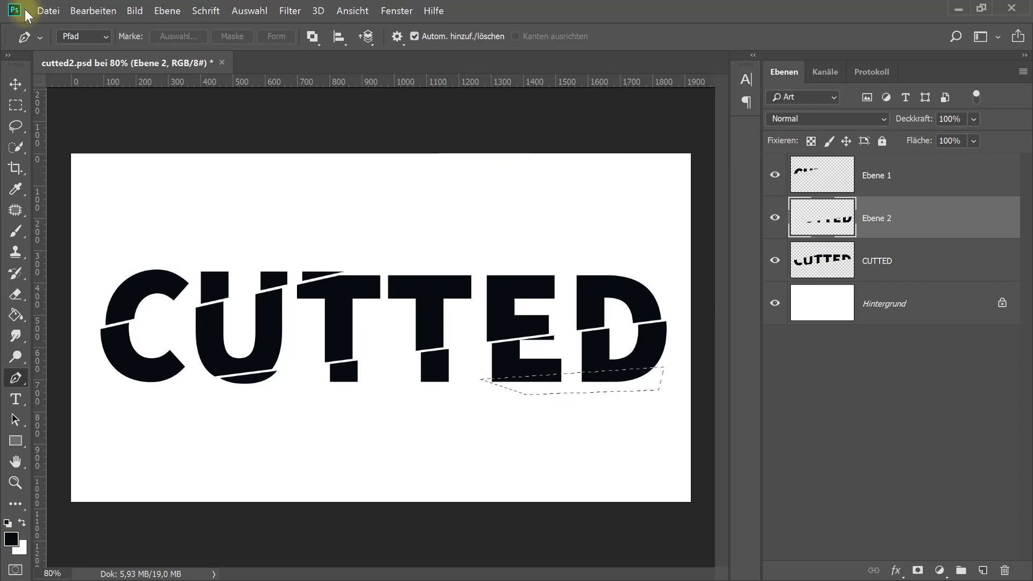
# Cut the bottom strip of E and D and paste it in place on new layer Ebene 3.
pyautogui.click(93, 11)
pyautogui.click(144, 106)
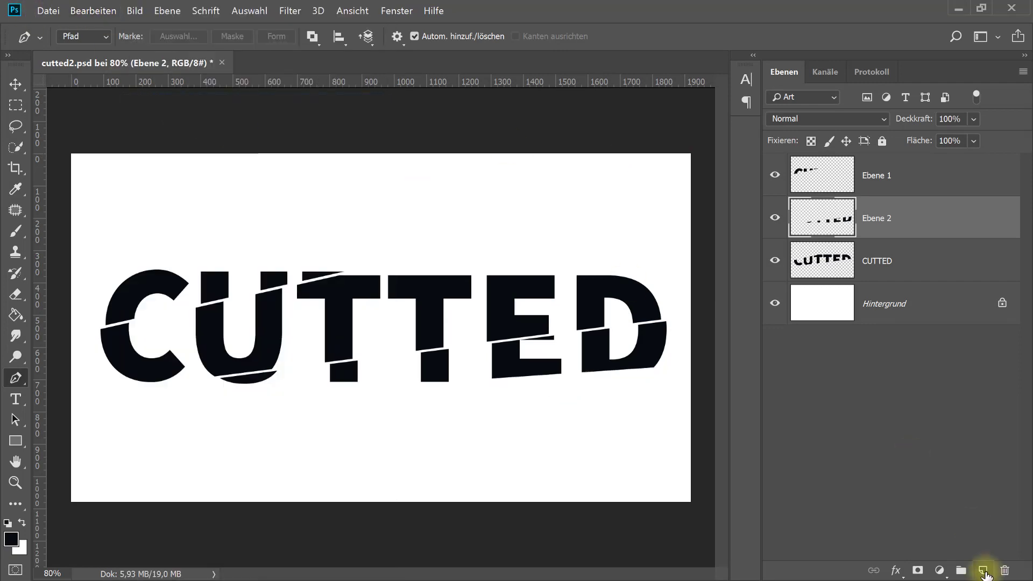
pyautogui.hotkey('ctrl', 'v')
pyautogui.click(71, 11)
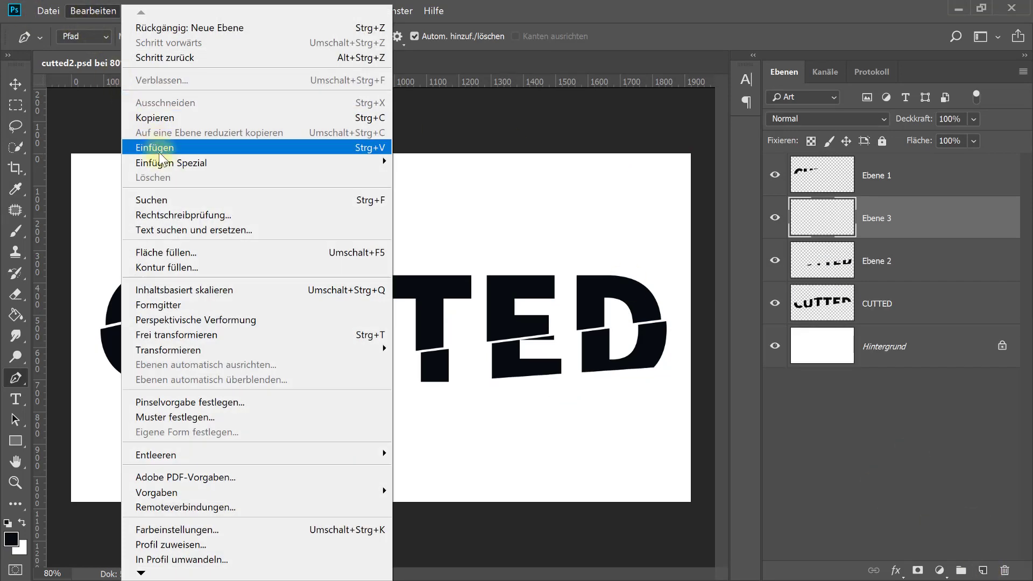
pyautogui.click(427, 179)
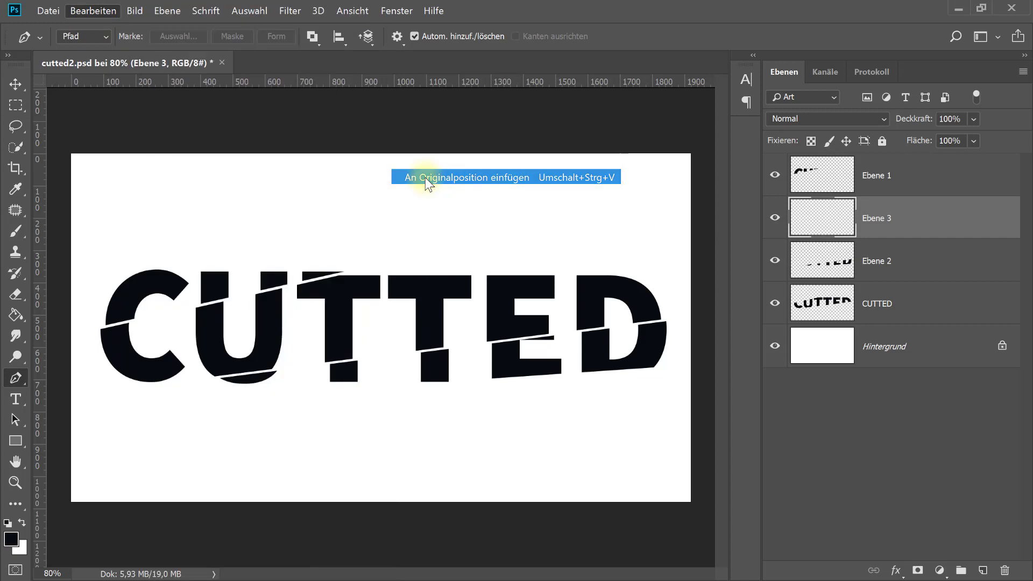
pyautogui.click(16, 83)
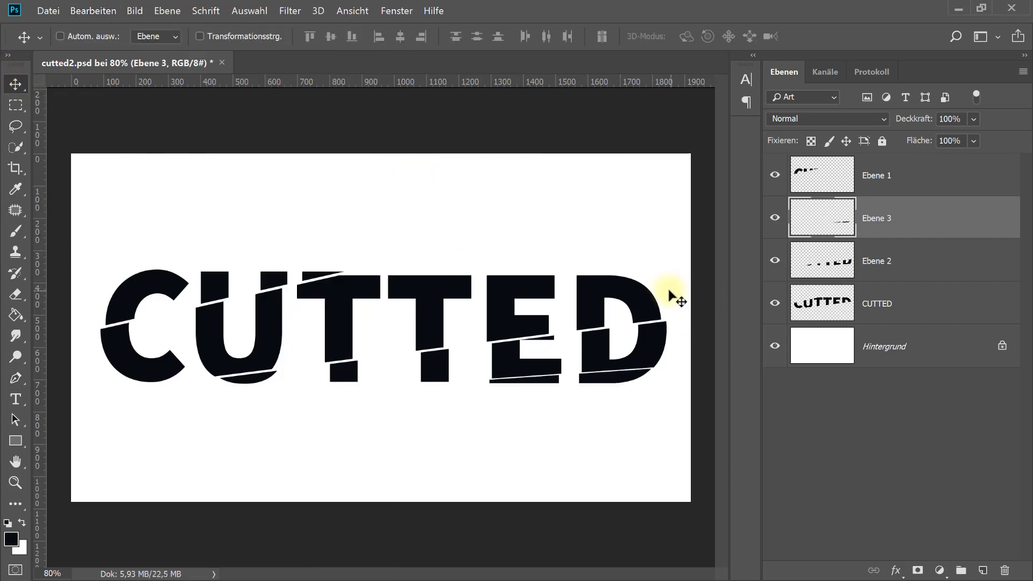
# Drag and arrow-nudge the Ebene 3 E-and-D slice left, leaving a thin offset gap above it.
pyautogui.moveTo(665, 293); pyautogui.dragTo(663, 293)
pyautogui.press('Left')
pyautogui.press('Left')
pyautogui.press('Left')
pyautogui.press('Left')
pyautogui.press('Left')
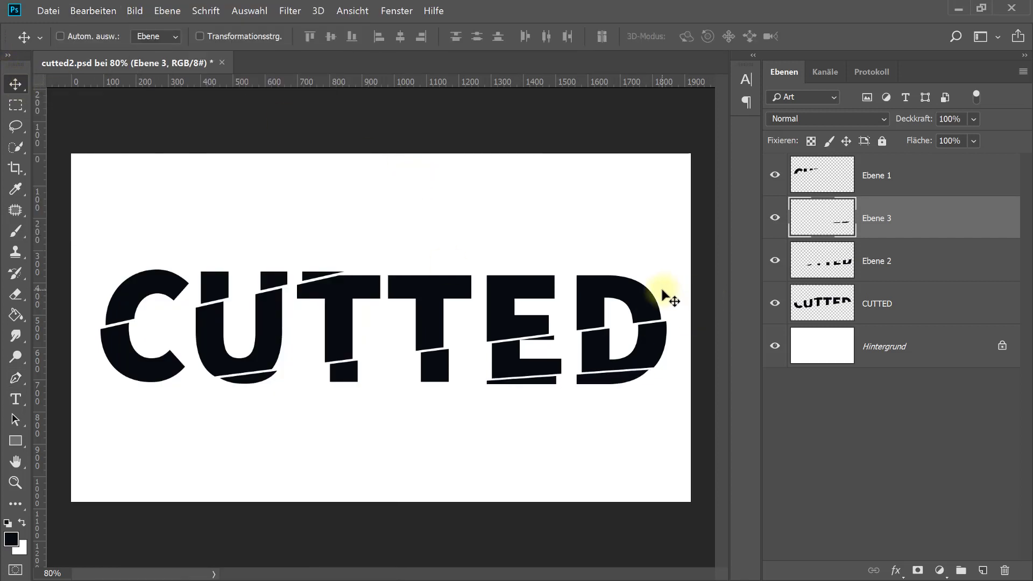
pyautogui.press('Left')
pyautogui.press('Left')
pyautogui.press('Left')
pyautogui.press('Left')
pyautogui.press('Left')
pyautogui.press('Left')
pyautogui.press('Left')
pyautogui.press('Left')
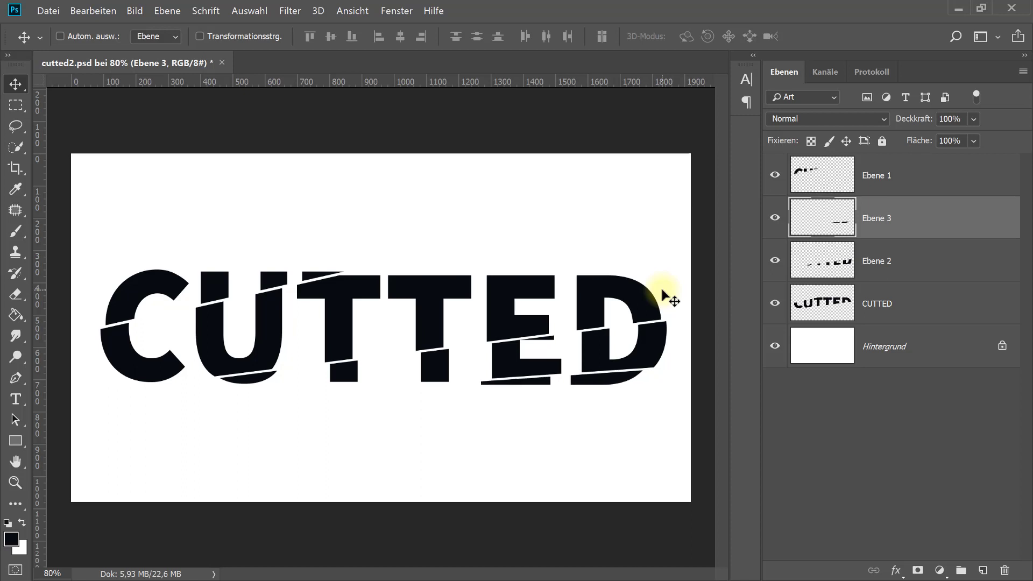
pyautogui.press('Left')
pyautogui.press('Left')
pyautogui.press('Left')
pyautogui.press('Up')
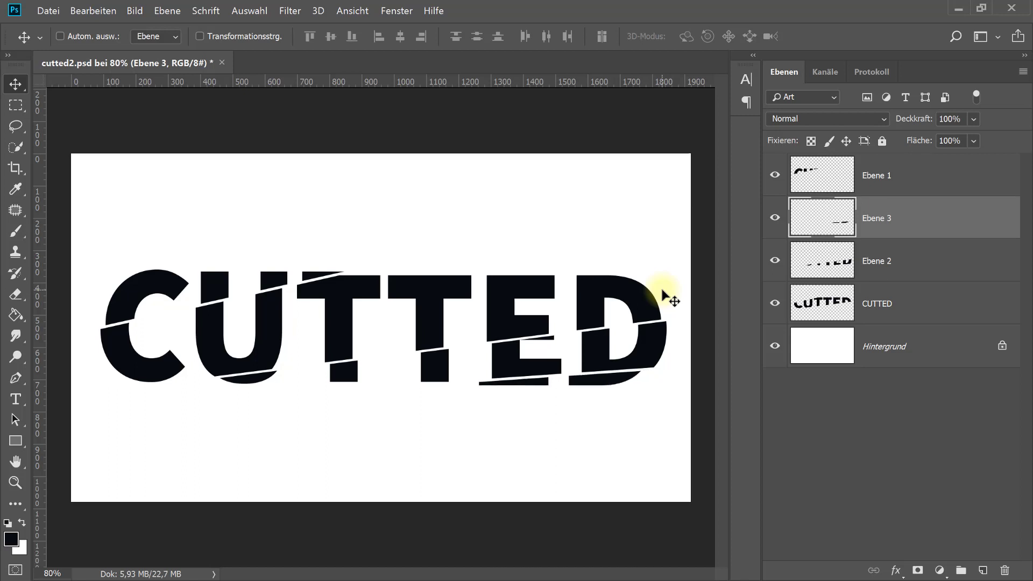
pyautogui.press('Down')
pyautogui.press('Up')
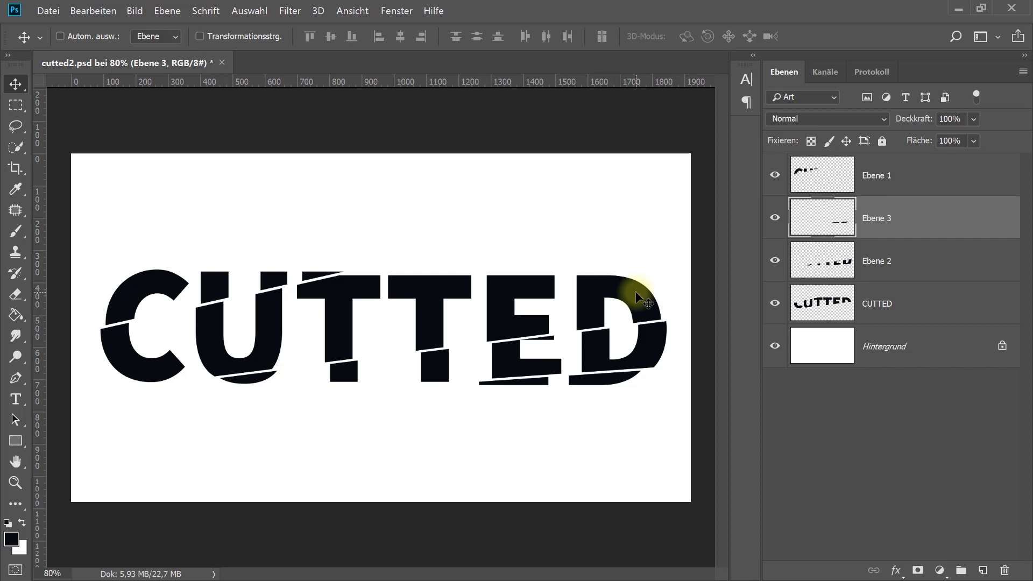